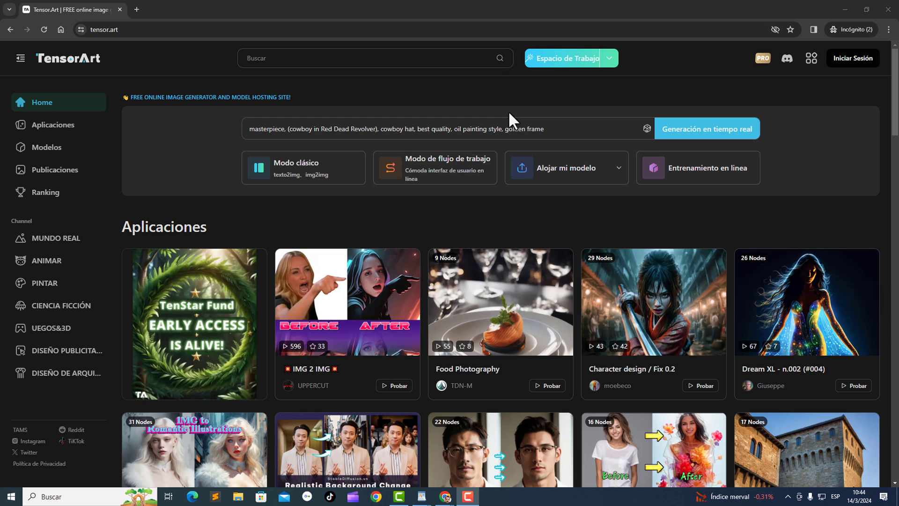
Step: Translate the home page into Spanish and sign in through Google, submitting the account password and approving access
right_click(509, 113)
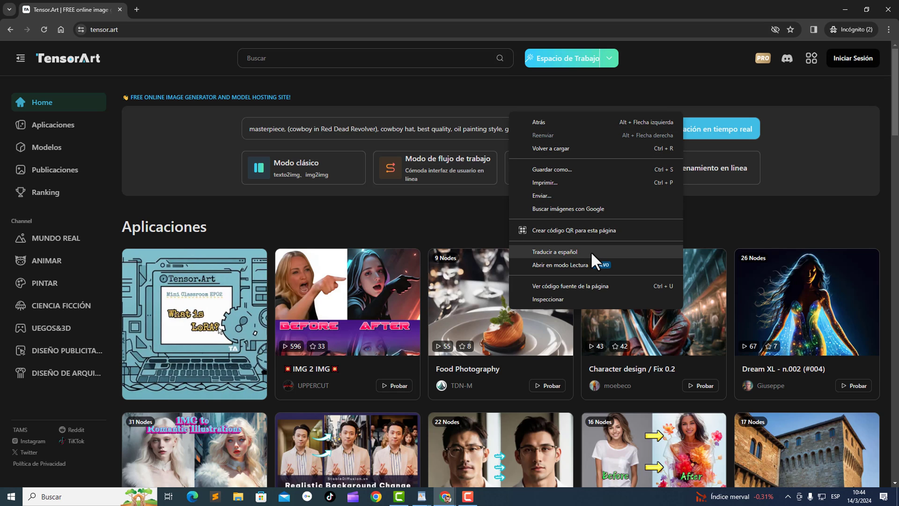
click(576, 251)
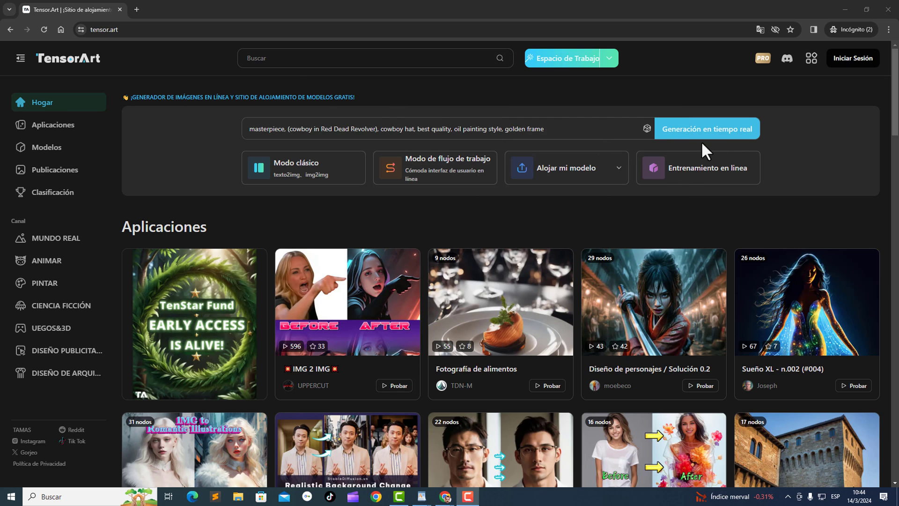
click(843, 63)
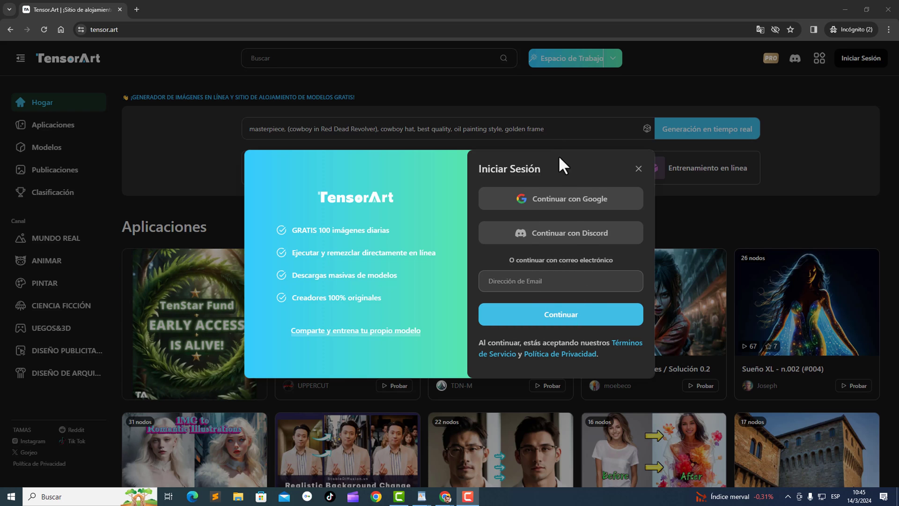
click(571, 202)
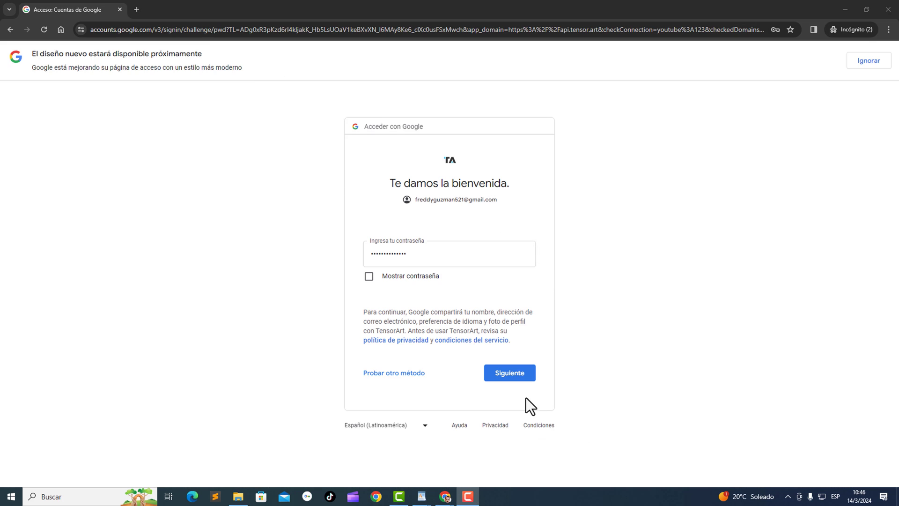
click(517, 374)
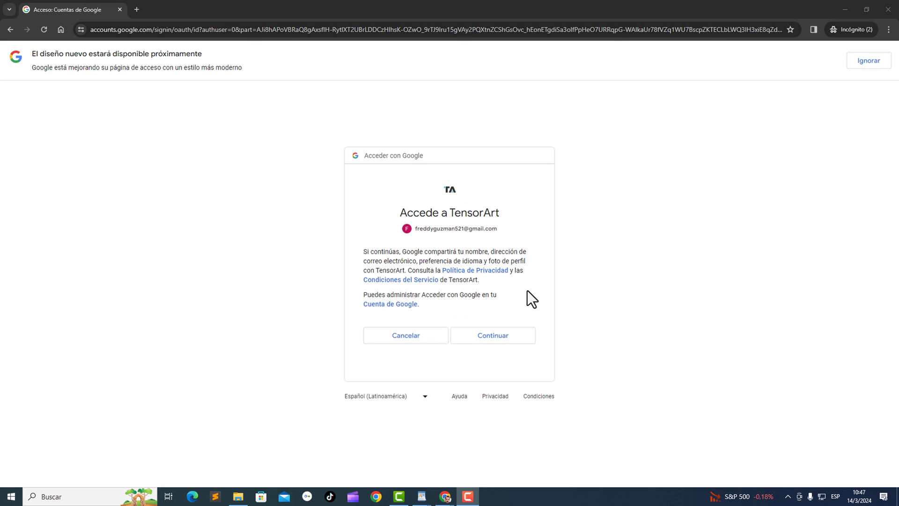
click(518, 347)
Step: Translate the signed-in home page into Spanish
right_click(586, 92)
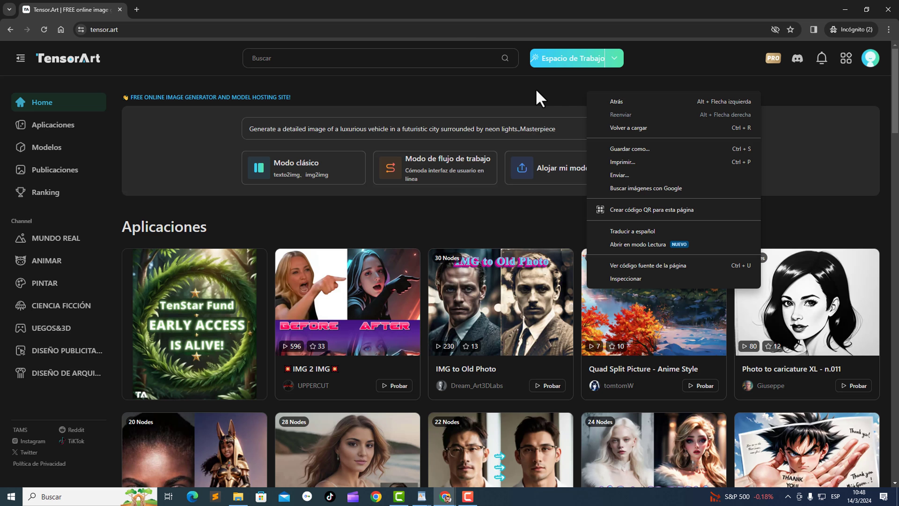
click(536, 90)
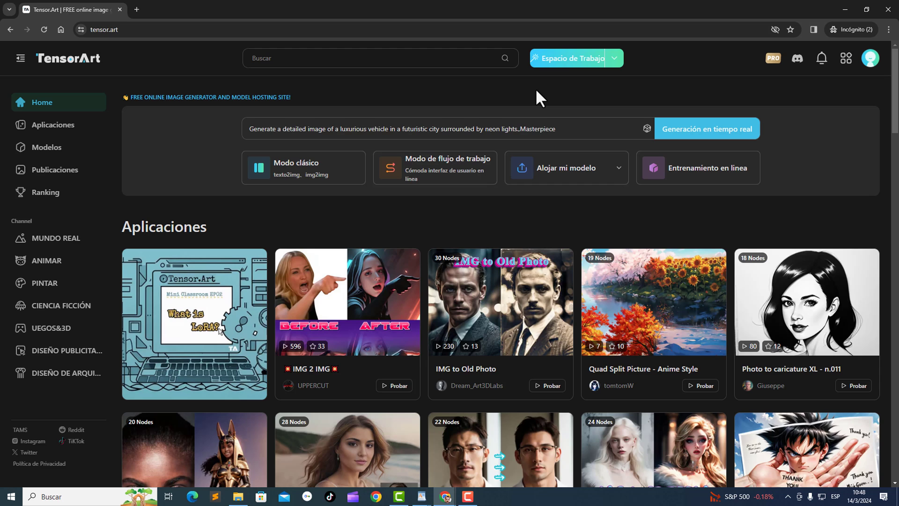
right_click(536, 90)
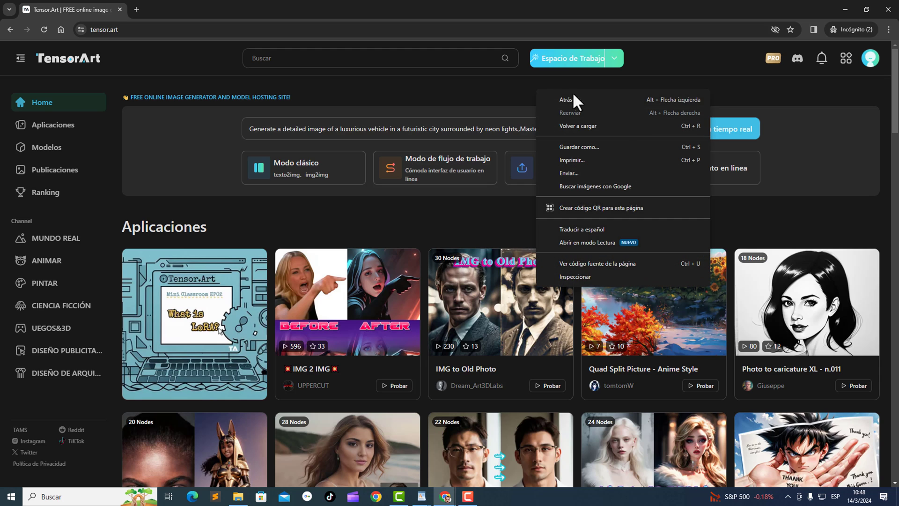
click(622, 228)
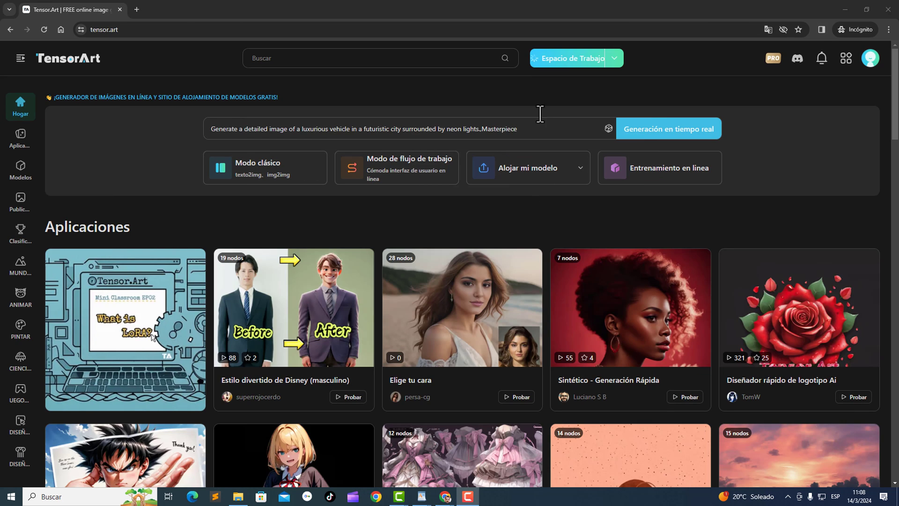
Step: Open the Espacio de Trabajo, search the models for "realism neutron" and choose realismo-neutrón as the base model
mouse_move(580, 69)
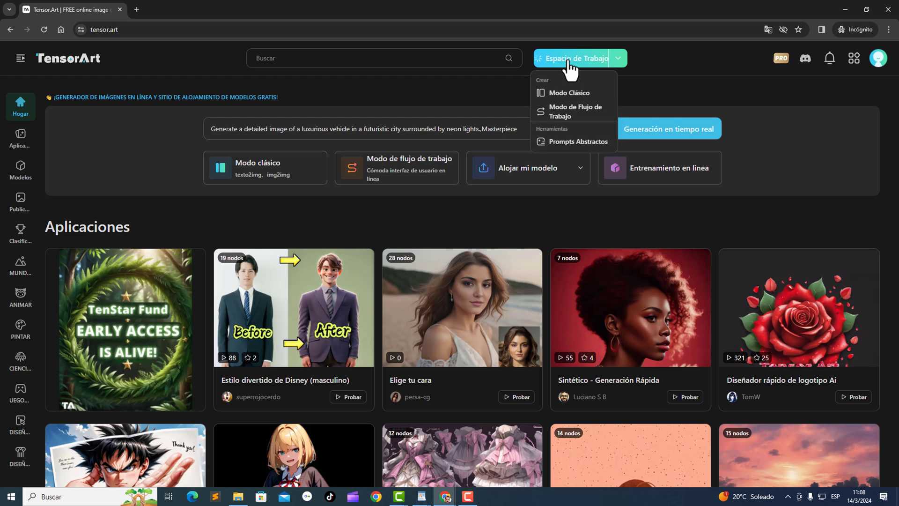
click(569, 61)
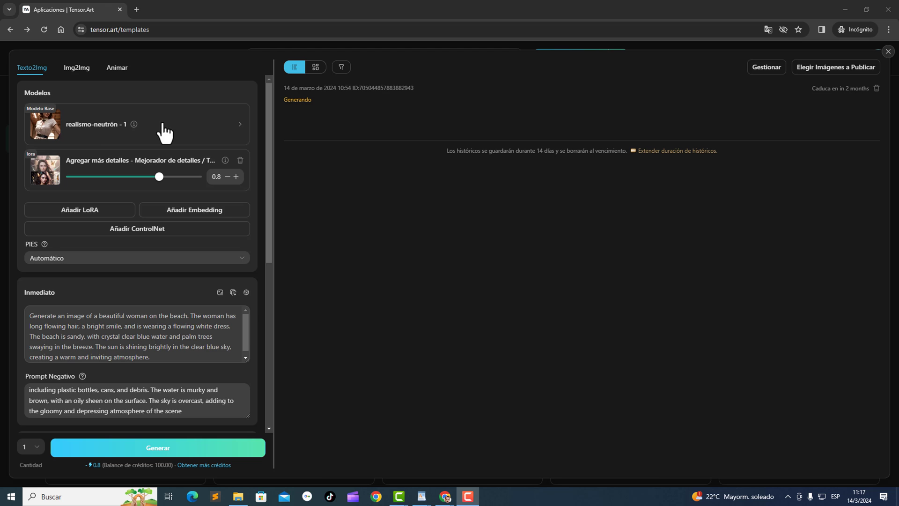
click(118, 133)
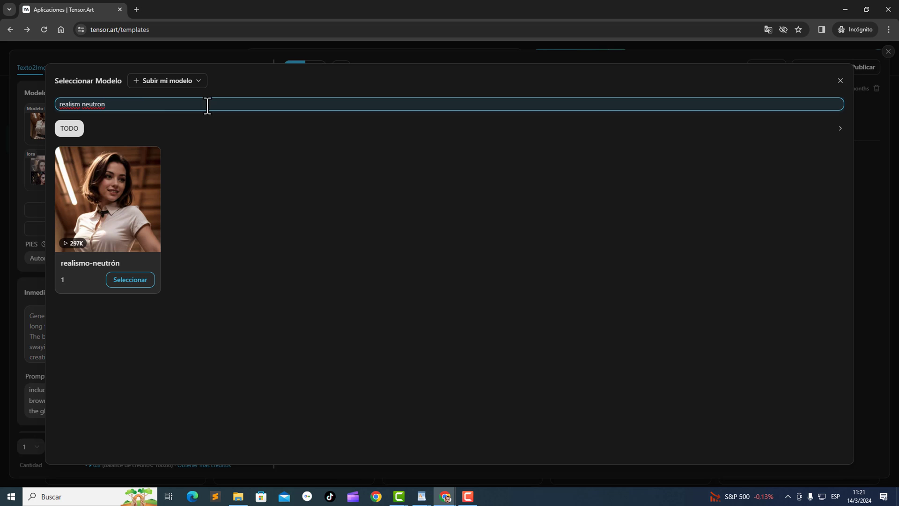
click(136, 283)
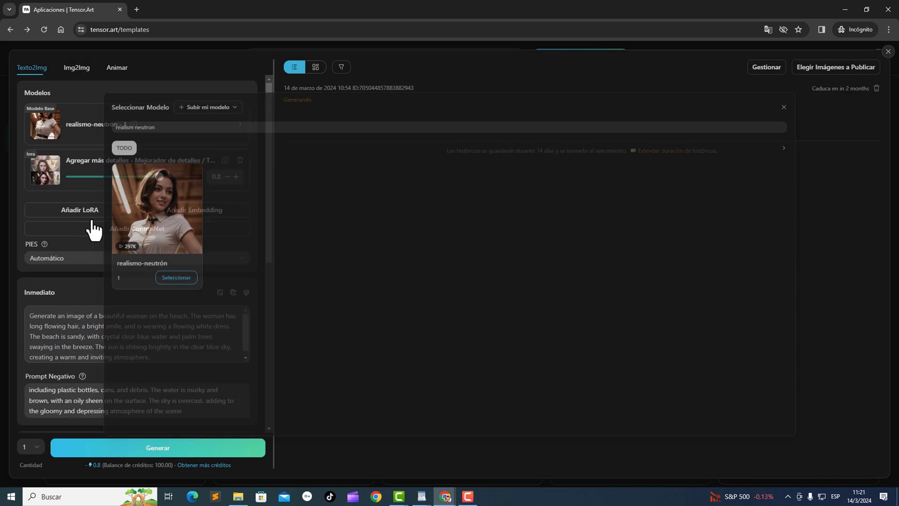
Step: Show all available LoRAs and choose the Agregar más detalles detail enhancer
click(85, 215)
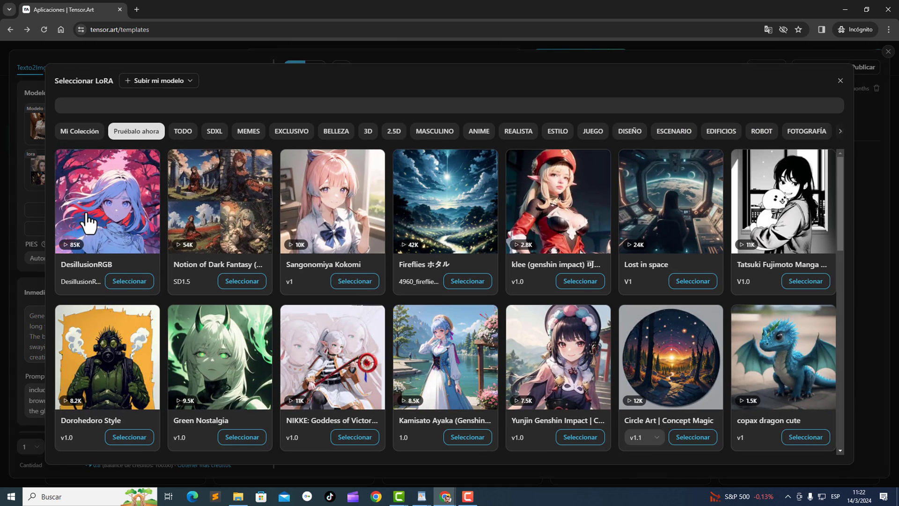
click(193, 134)
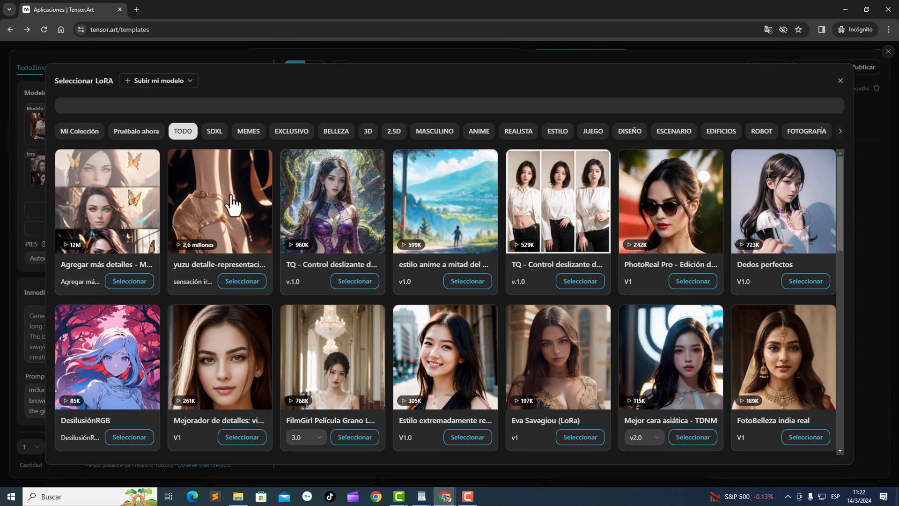
click(111, 206)
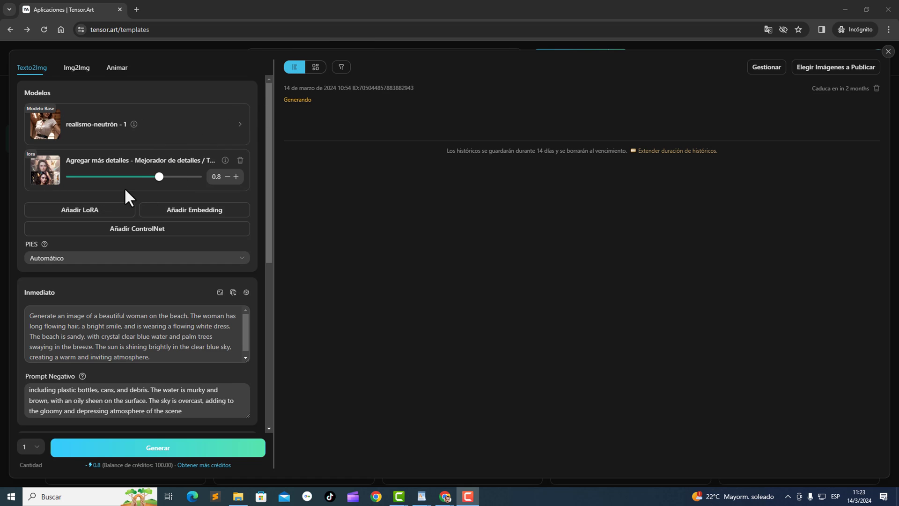
Step: Try adding the TQ weight-control and Mejorador de detalles - Visionario LoRAs, and remove both again
click(79, 210)
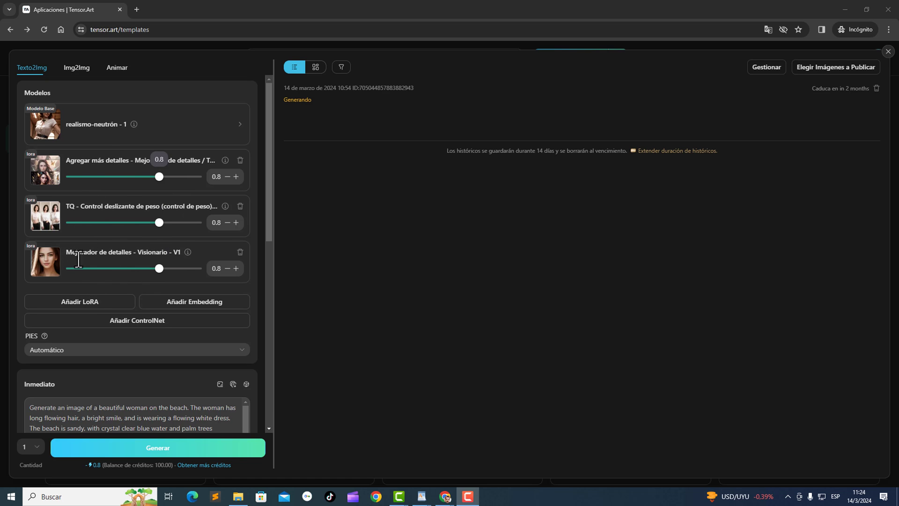
click(240, 252)
click(239, 206)
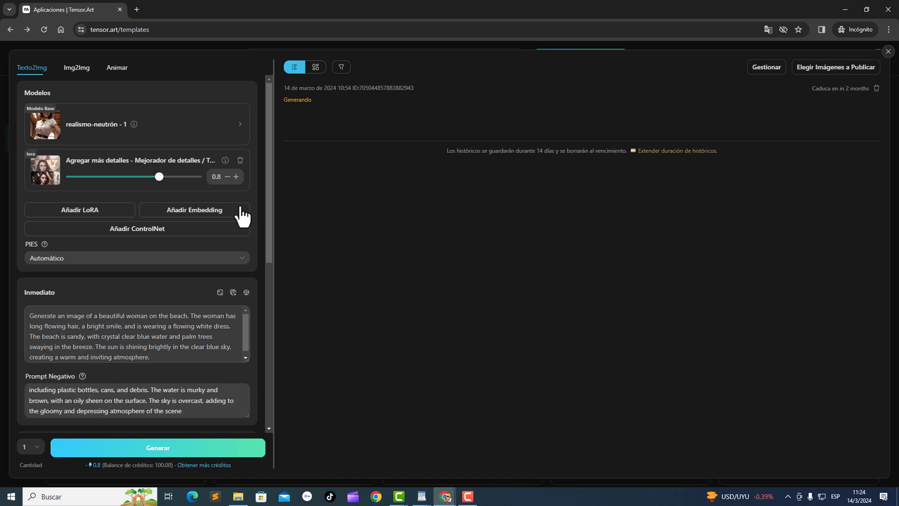
Step: Try the Retrato, Cuadrado and costumbre aspect ratios, and return to Paisaje at 768x512
scroll(84, 175, down, 3)
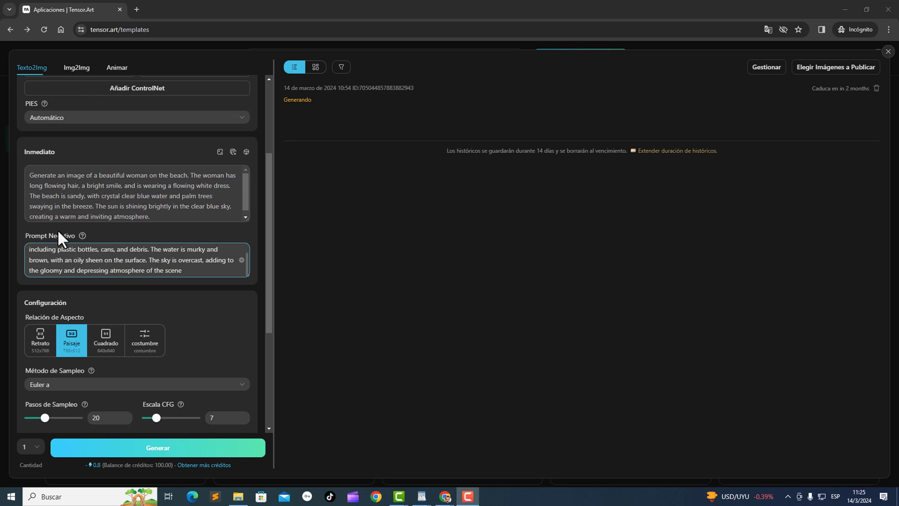
click(159, 258)
scroll(148, 161, down, 4)
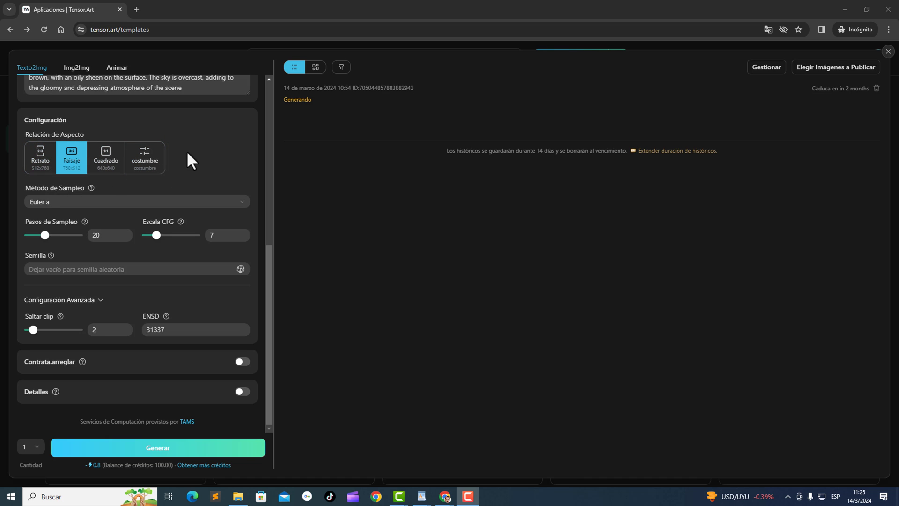
click(49, 164)
click(75, 162)
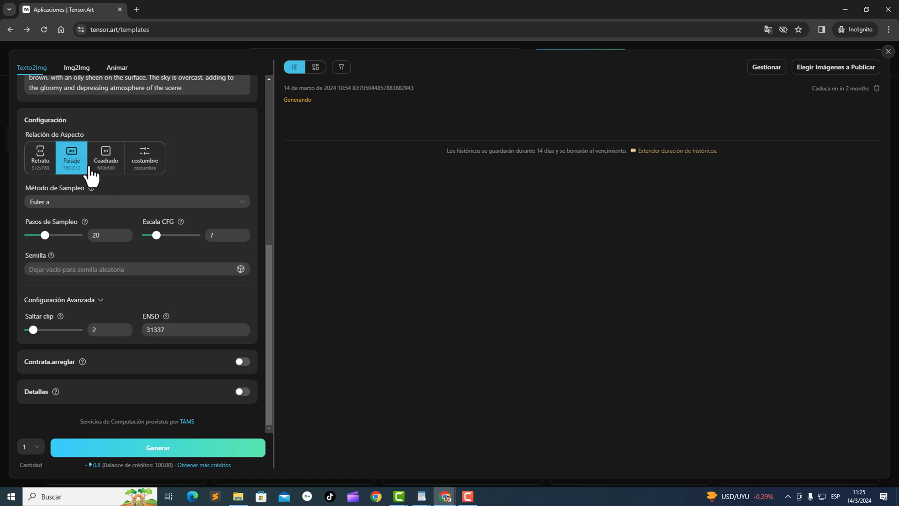
click(106, 161)
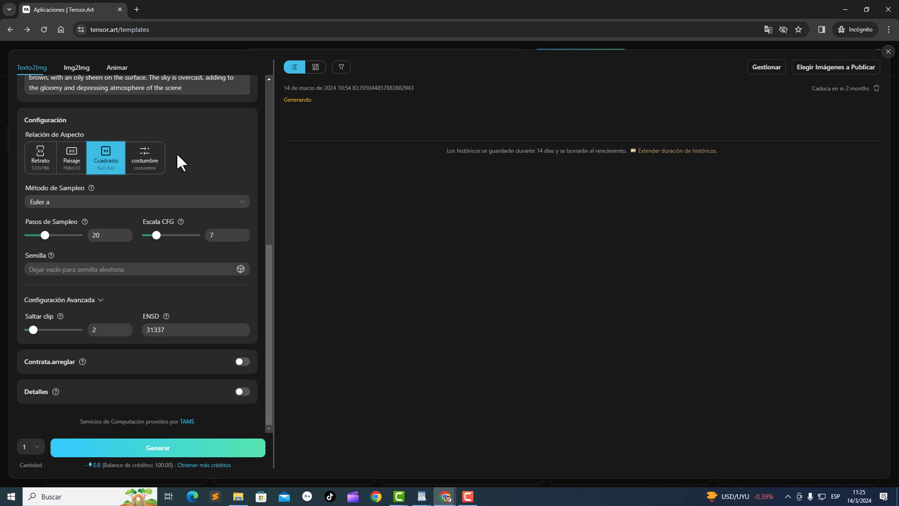
click(153, 164)
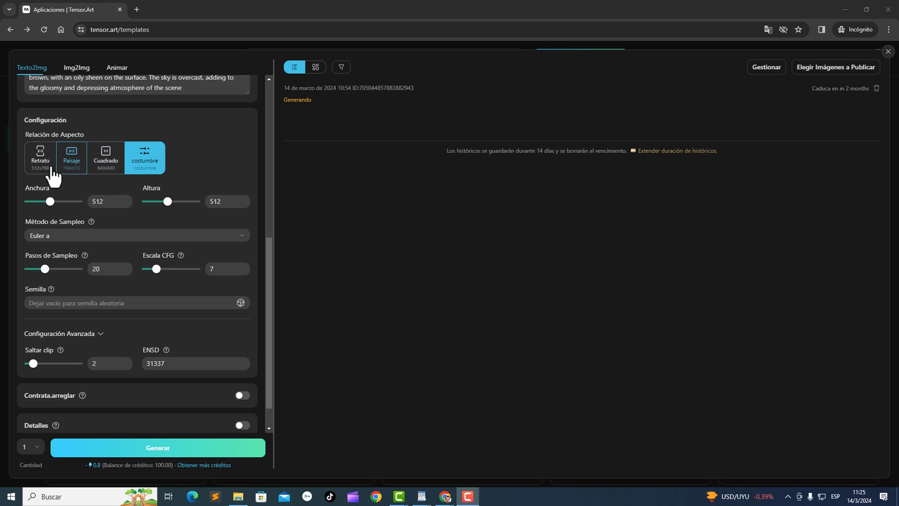
click(72, 168)
Step: Read the help explanations for the sampling steps, CFG scale, seed and ENSD settings
mouse_move(85, 222)
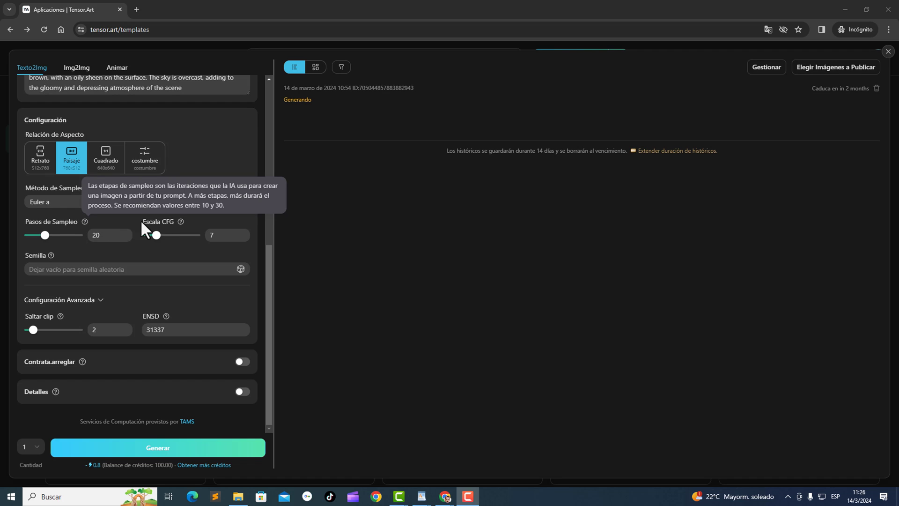
mouse_move(181, 221)
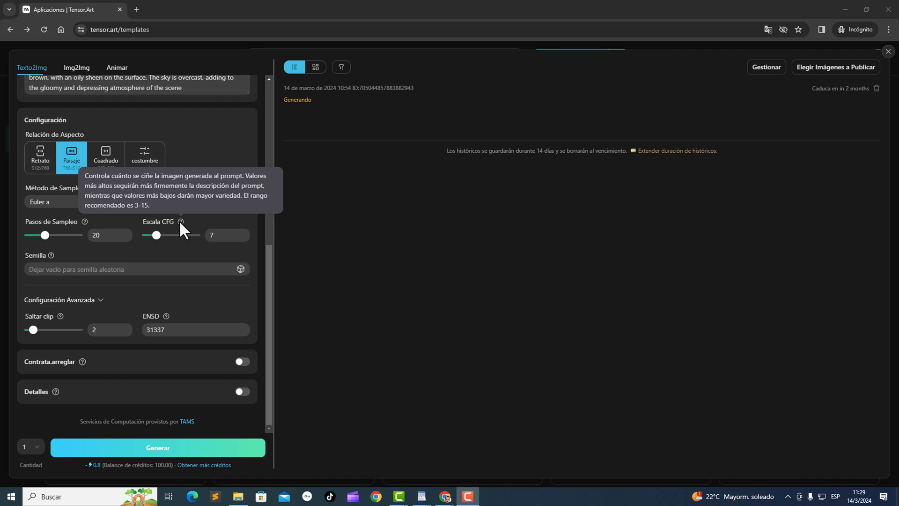
mouse_move(51, 258)
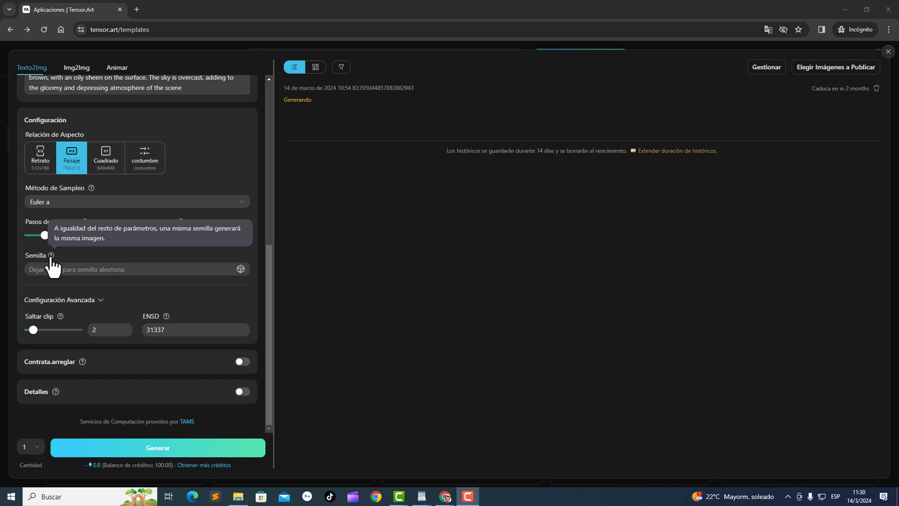
mouse_move(167, 317)
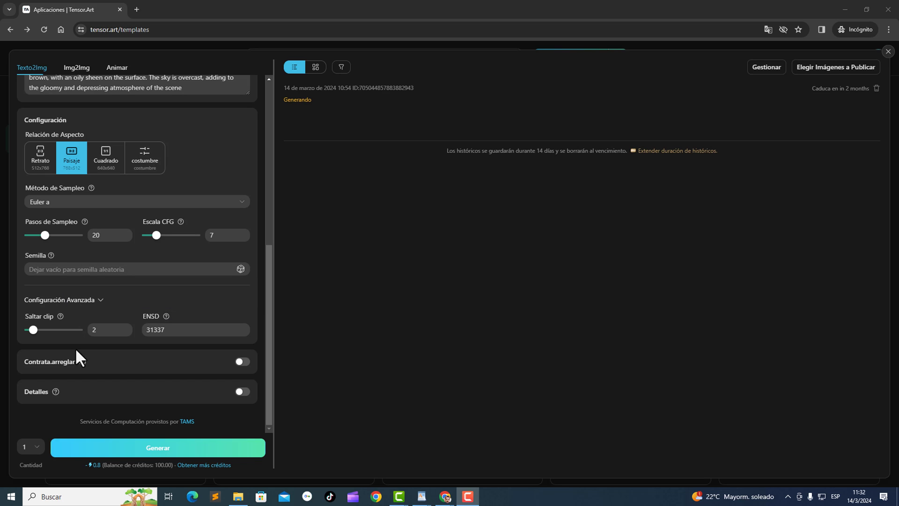
Step: Try enabling the Contrata.arreglar upscaling option with costumbre scaling, and turn it off again
mouse_move(82, 362)
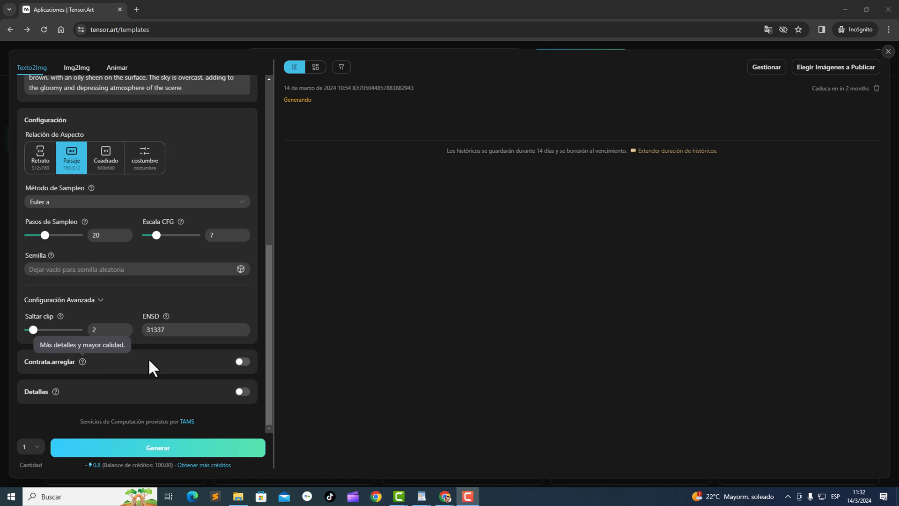
click(242, 362)
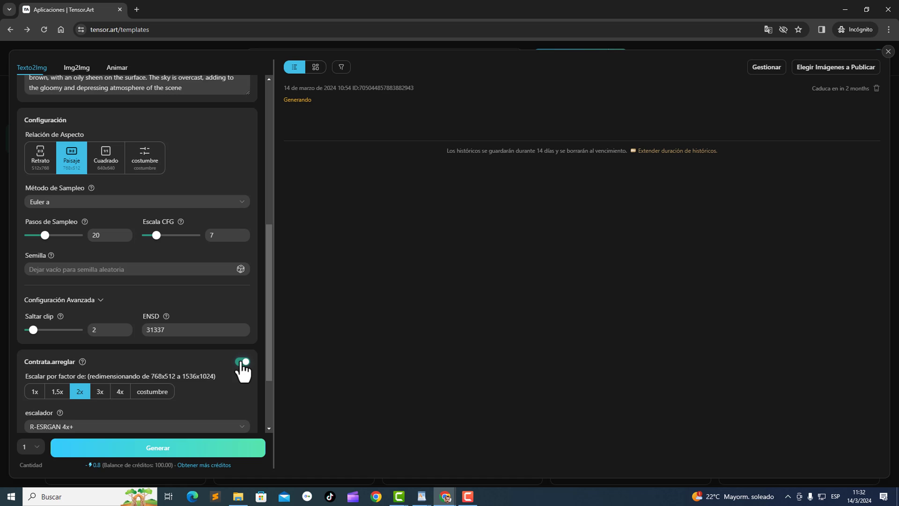
scroll(241, 370, down, 2)
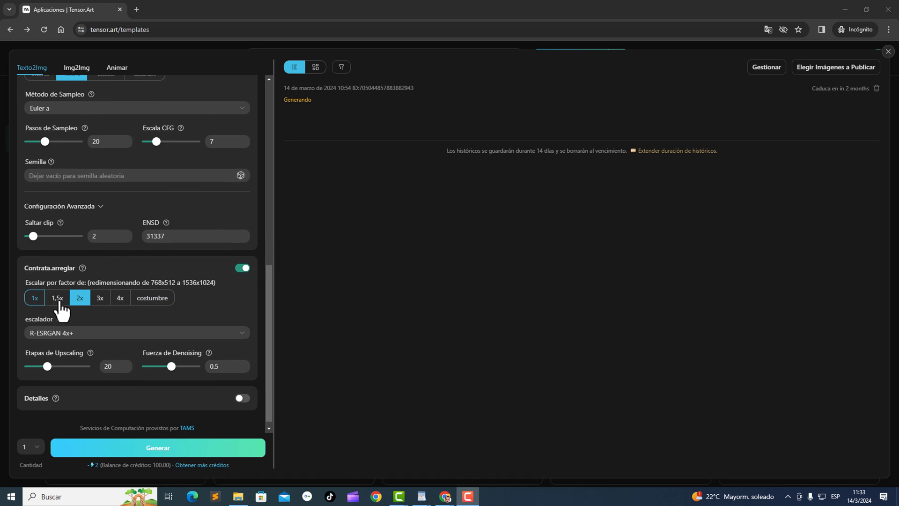
click(147, 302)
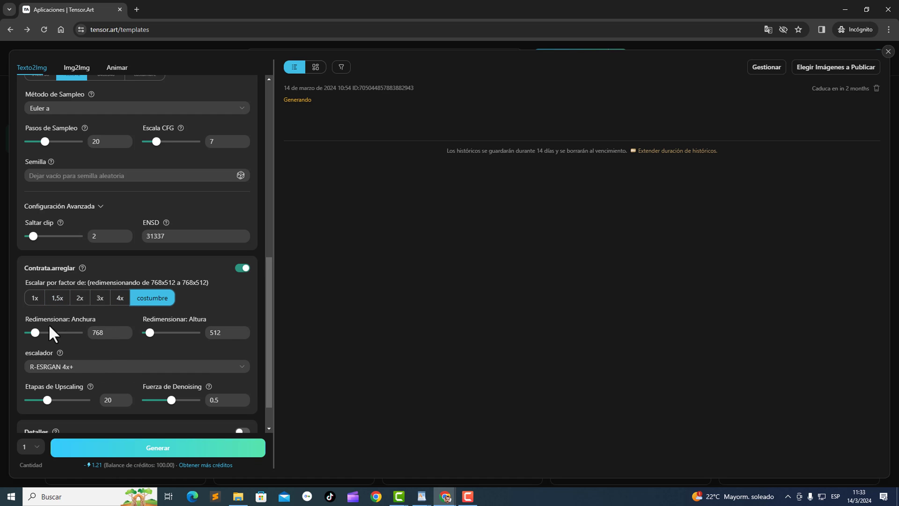
scroll(160, 283, down, 1)
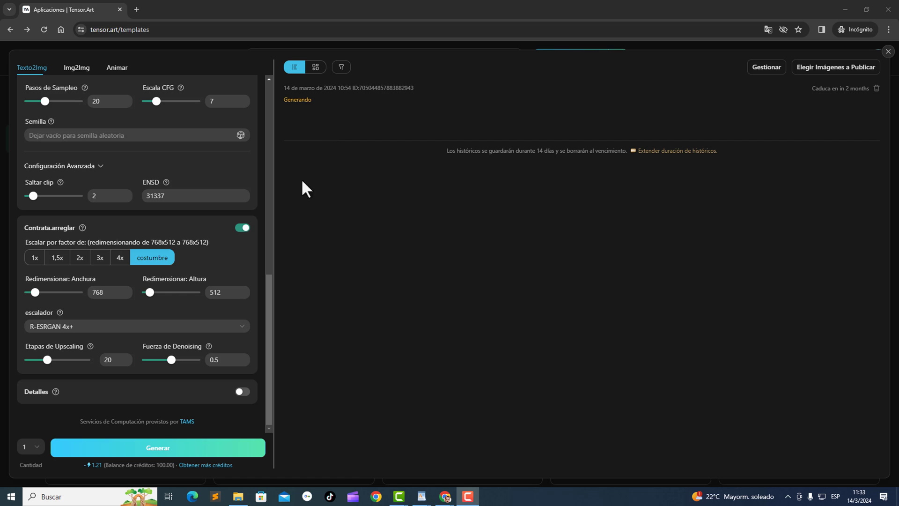
click(243, 228)
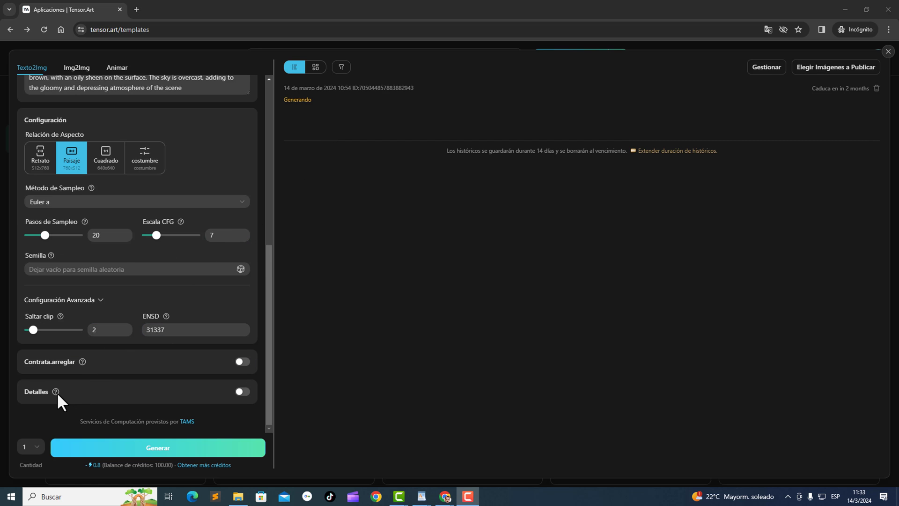
Step: Enable Detalles and inspect the ADetailer model choice
mouse_move(58, 392)
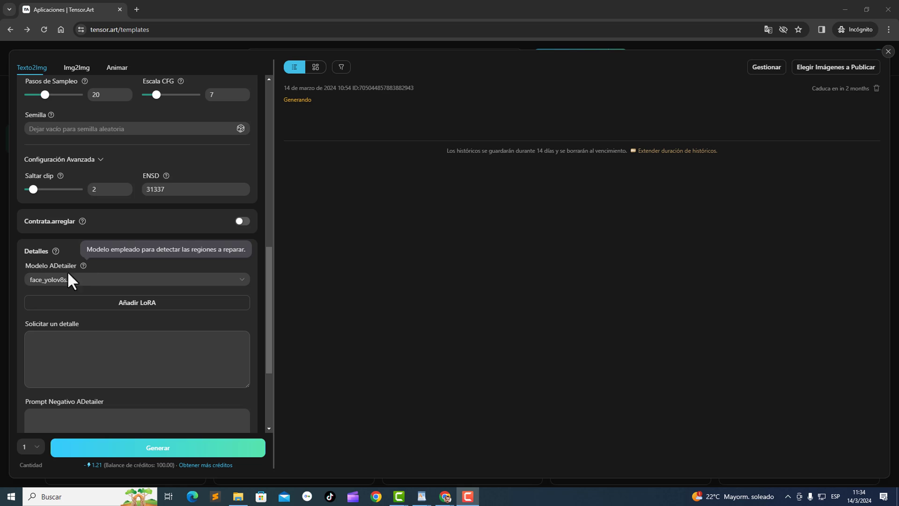
mouse_move(83, 265)
click(58, 279)
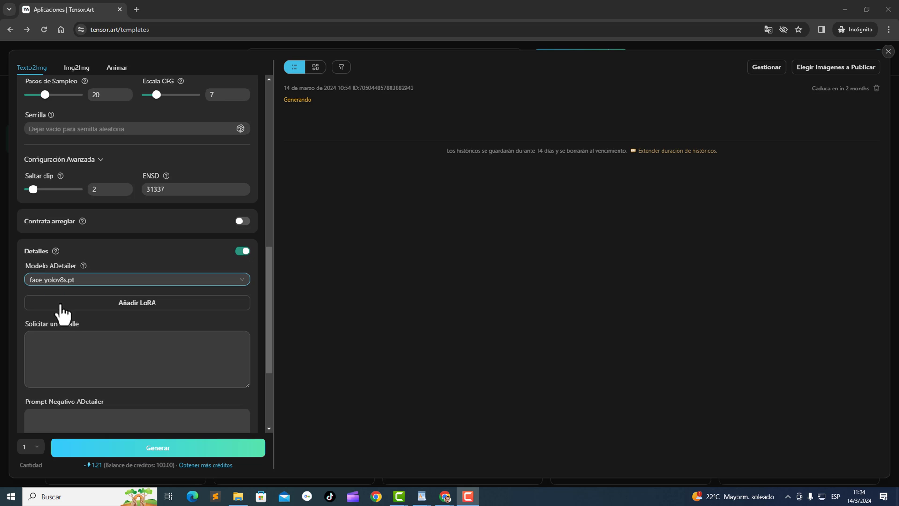
Step: Review the ADetailer models for Detalles and choose the hand detection model hand_yolov8s.pt
scroll(59, 367, down, 3)
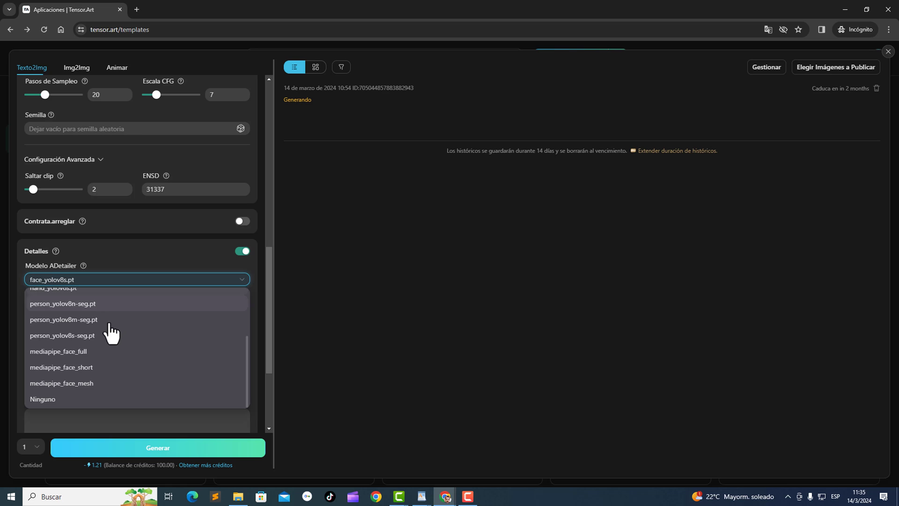
click(135, 251)
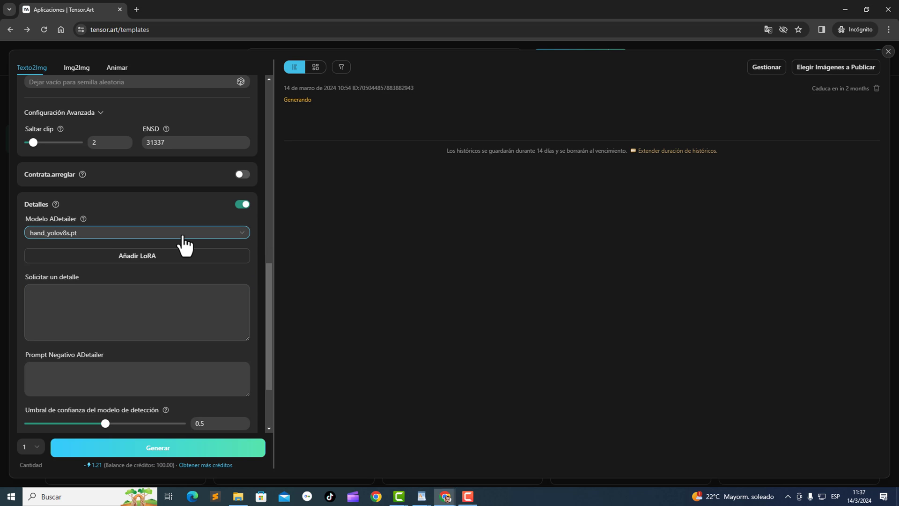
click(183, 236)
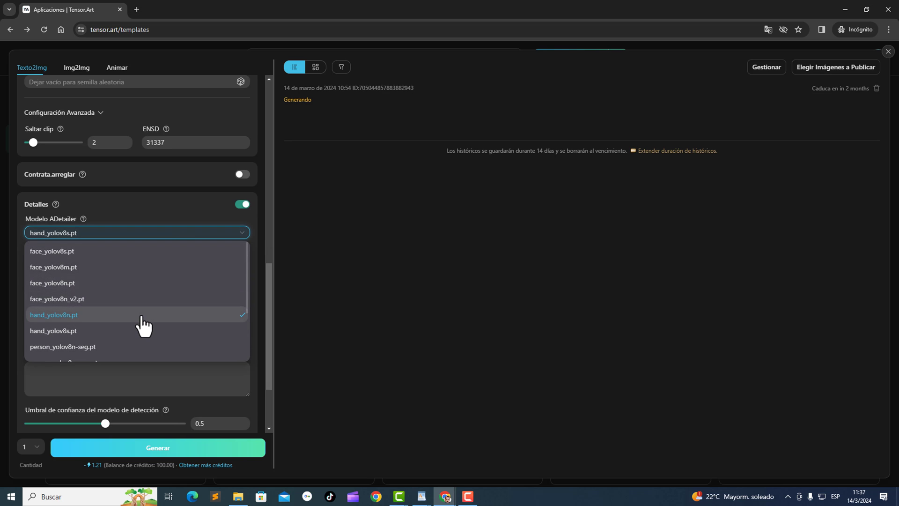
click(143, 323)
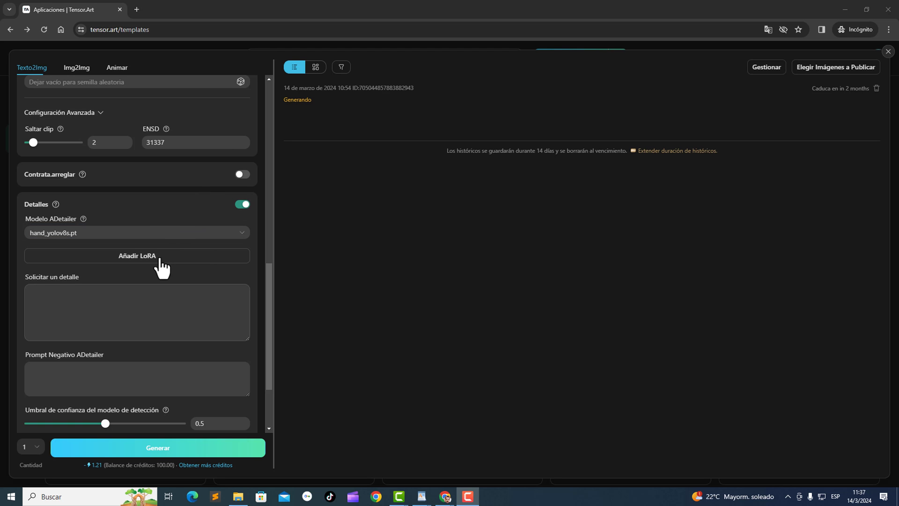
Step: Search the ADetailer LoRA library for "hand" and browse the matching models
click(160, 258)
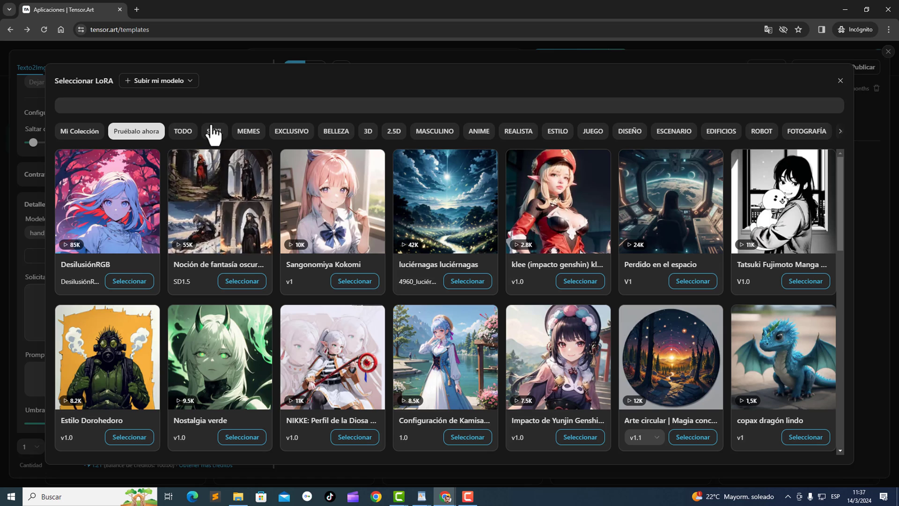
click(204, 106)
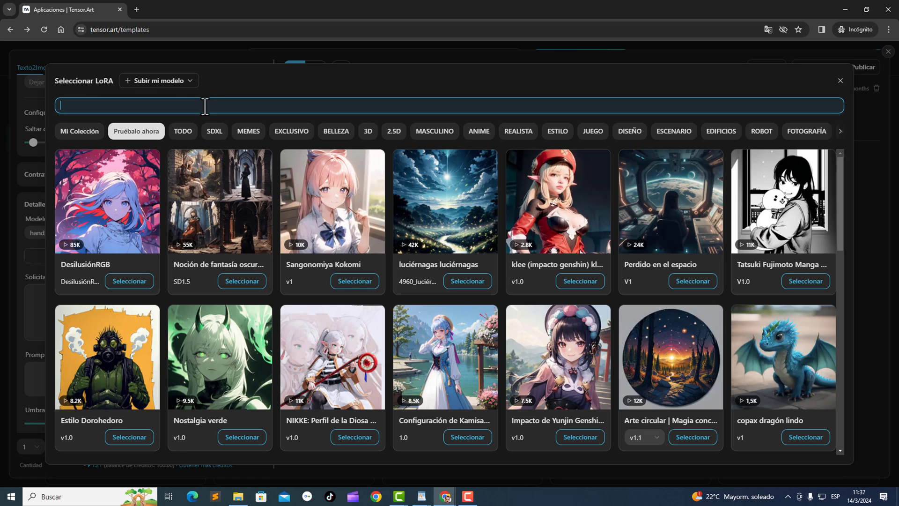
text(ha)
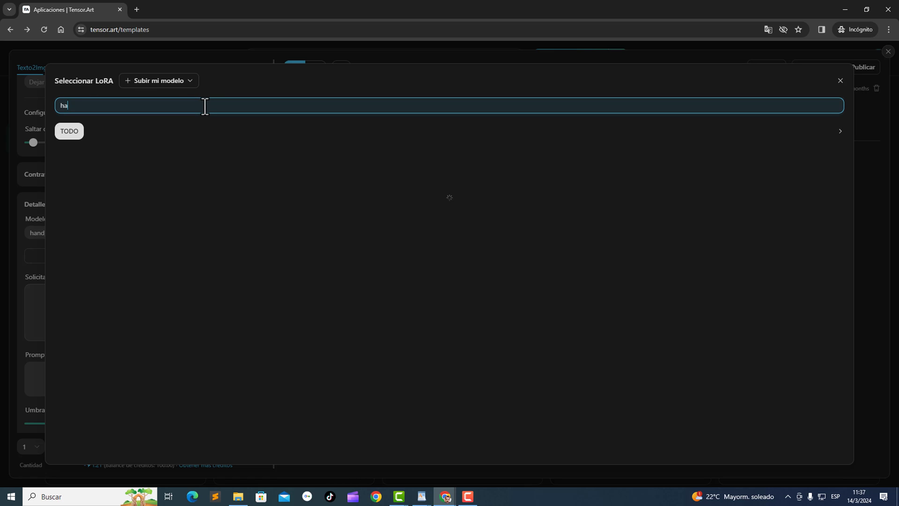
text(nd)
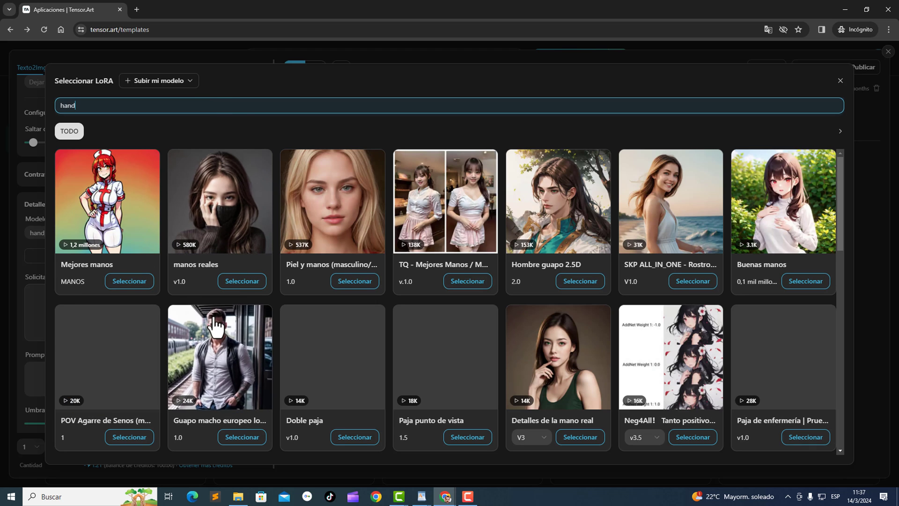
scroll(216, 326, down, 2)
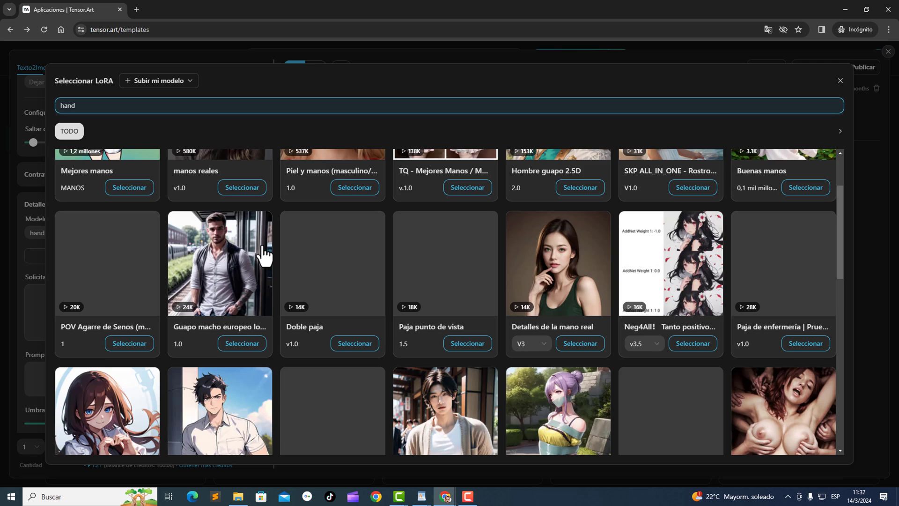
scroll(263, 254, down, 2)
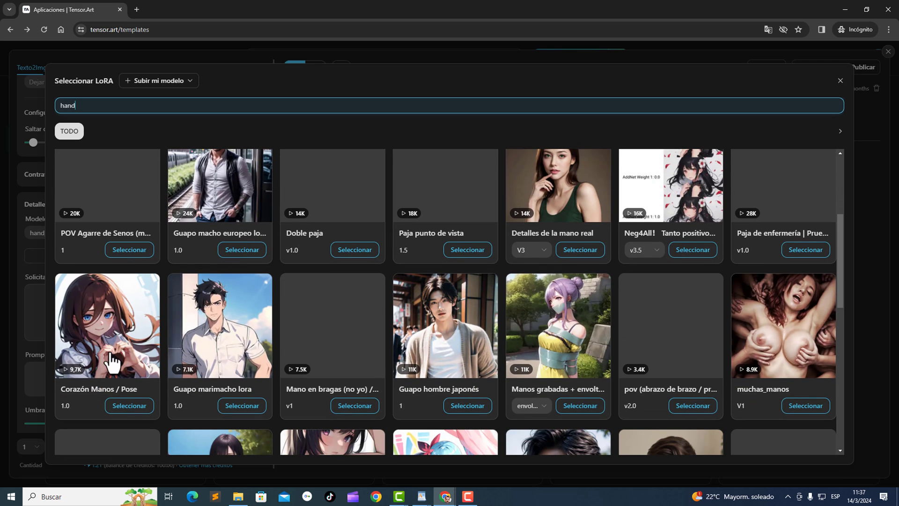
scroll(113, 353, up, 2)
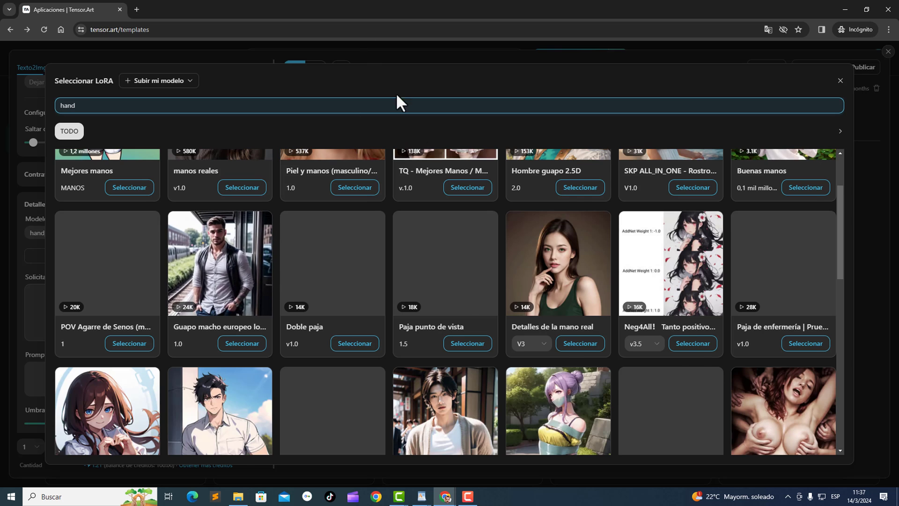
scroll(583, 384, up, 2)
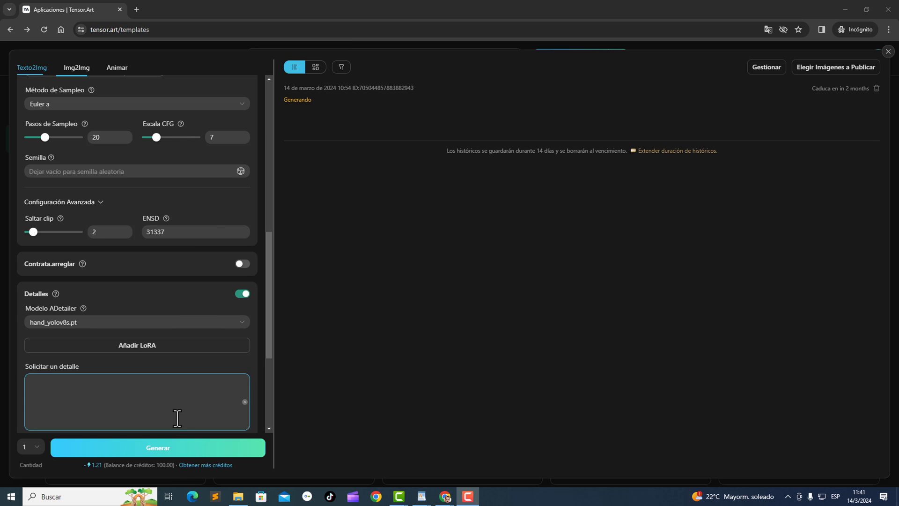
Step: Generate the beach woman image with the current settings and open the result
click(178, 450)
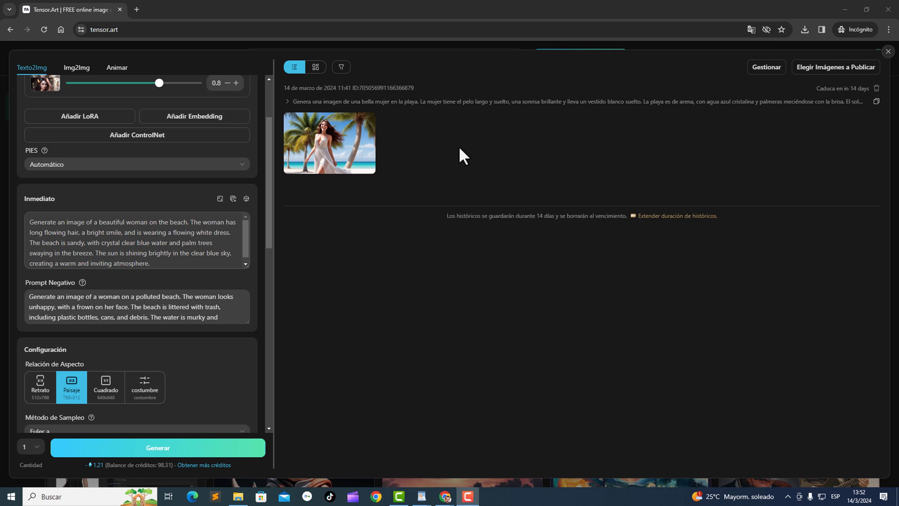
click(333, 149)
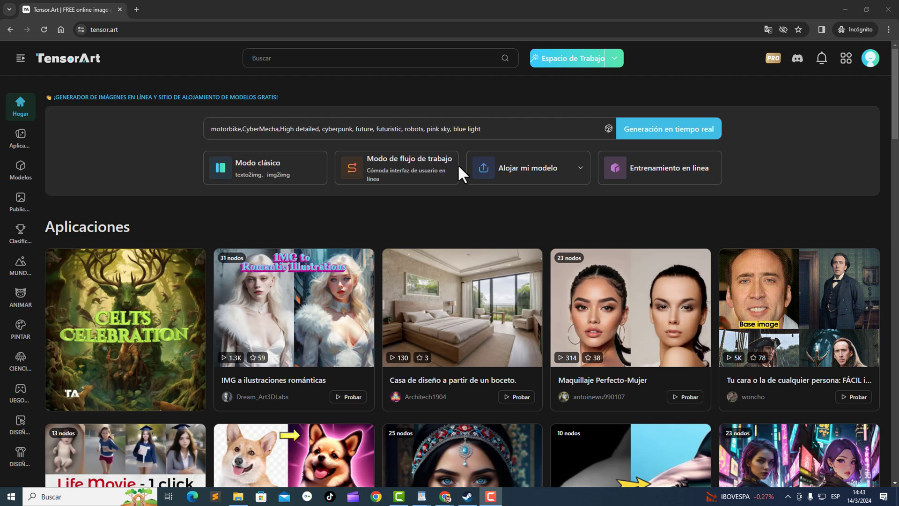
Step: Open the workspace, choose CampurSari Gen2 as base model and add the Add More Details - Detail Enhancer LoRA
click(570, 71)
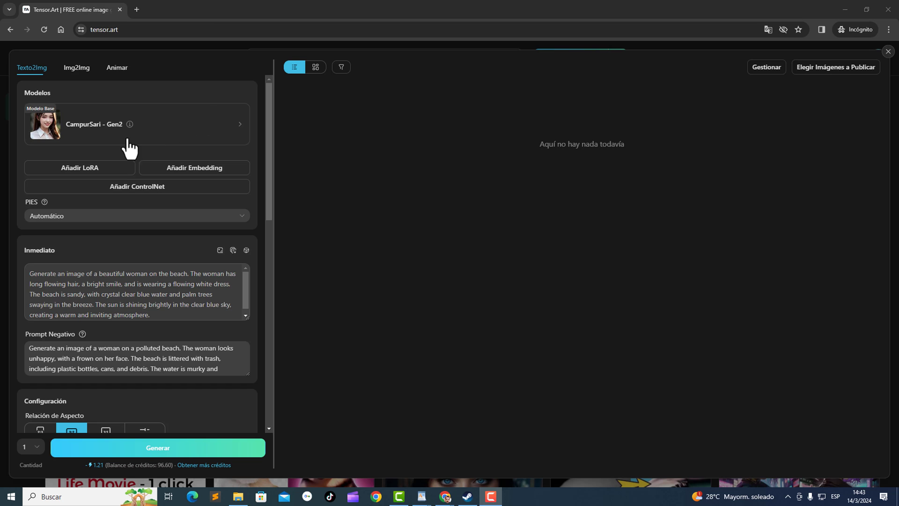
click(105, 141)
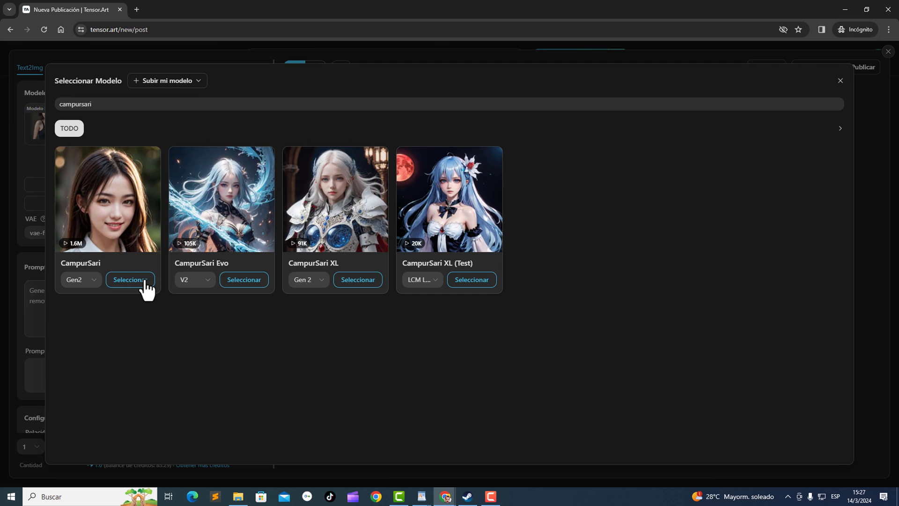
click(130, 280)
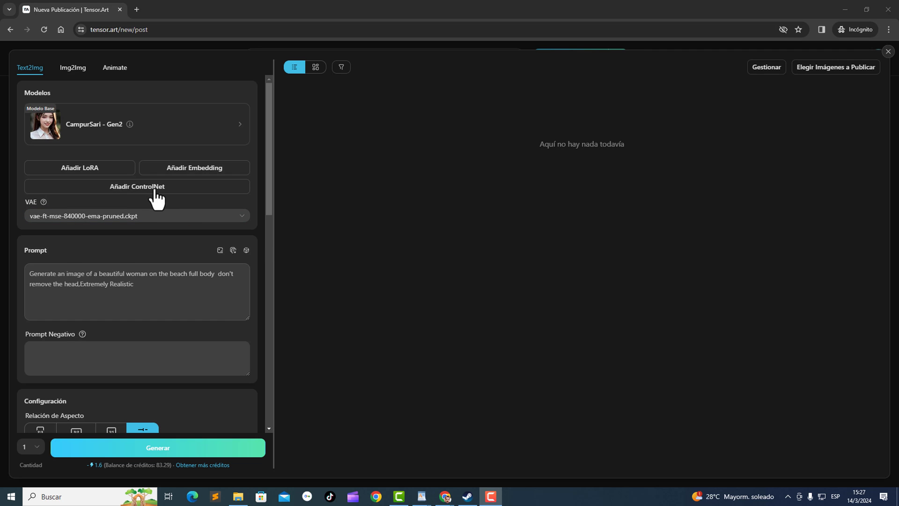
click(76, 170)
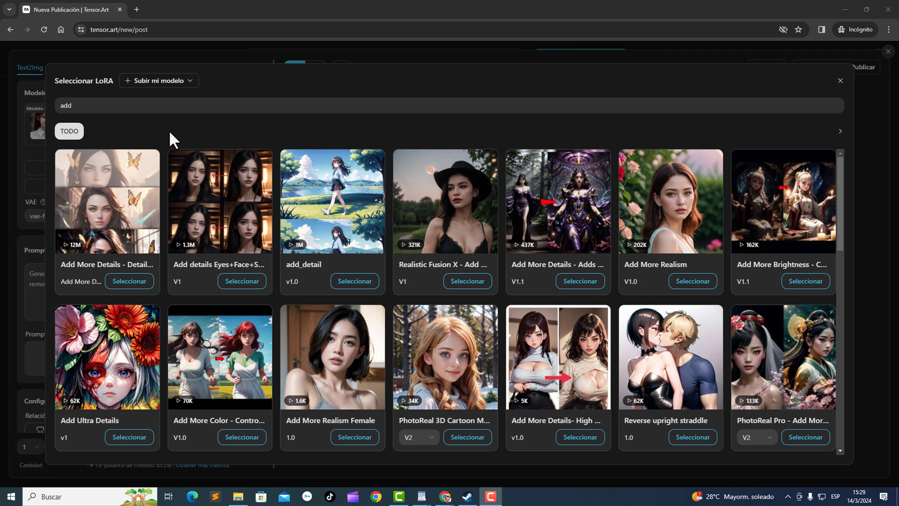
click(82, 107)
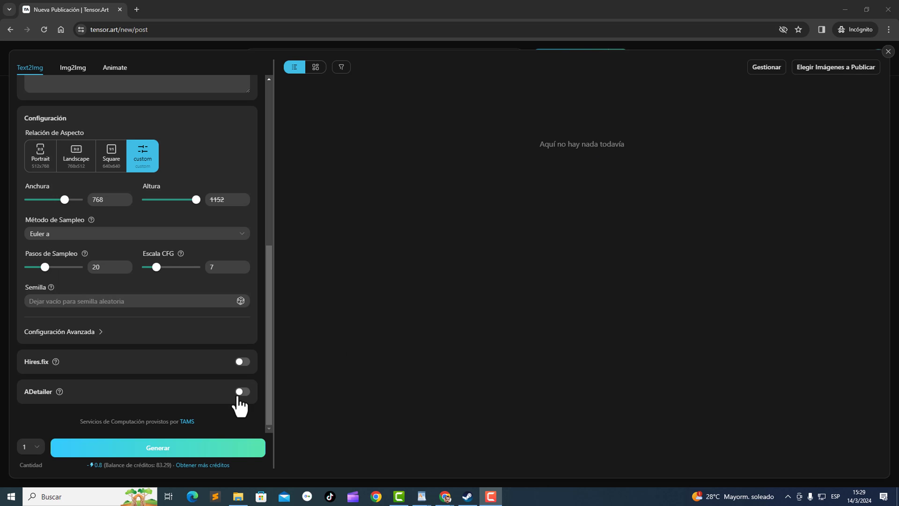
Step: Enable ADetailer with the face_yolov8s.pt model and review its settings
click(238, 394)
scroll(248, 401, down, 4)
scroll(274, 250, up, 1)
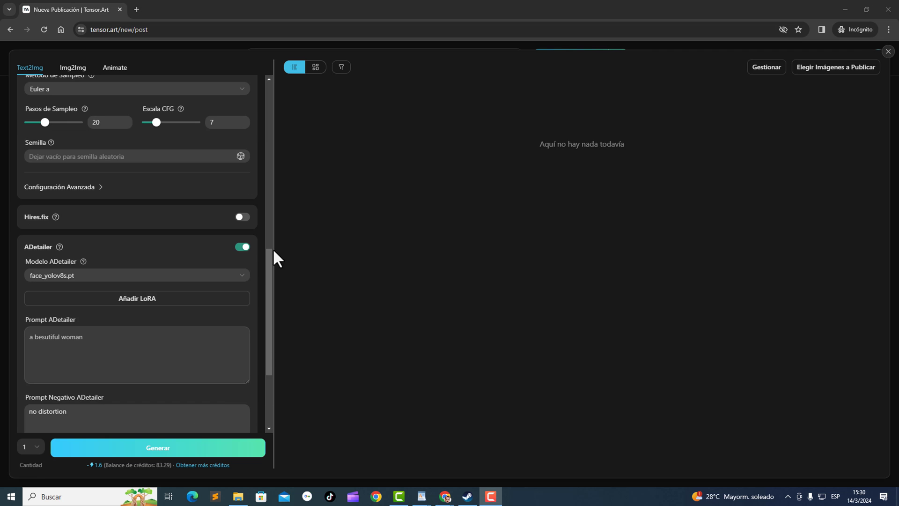
Step: Add the Add details Eyes+Face+Skin V1 and Real Hand Details V3 LoRAs to ADetailer
click(177, 304)
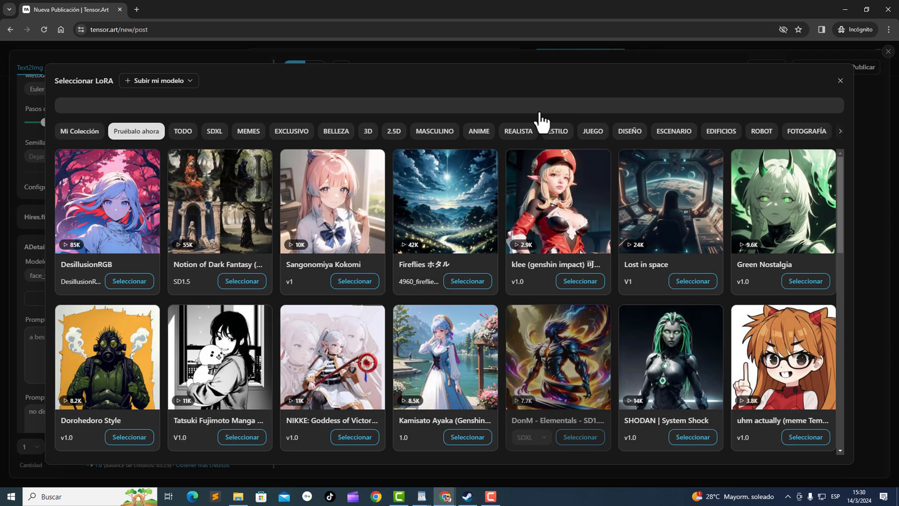
click(540, 111)
text(add)
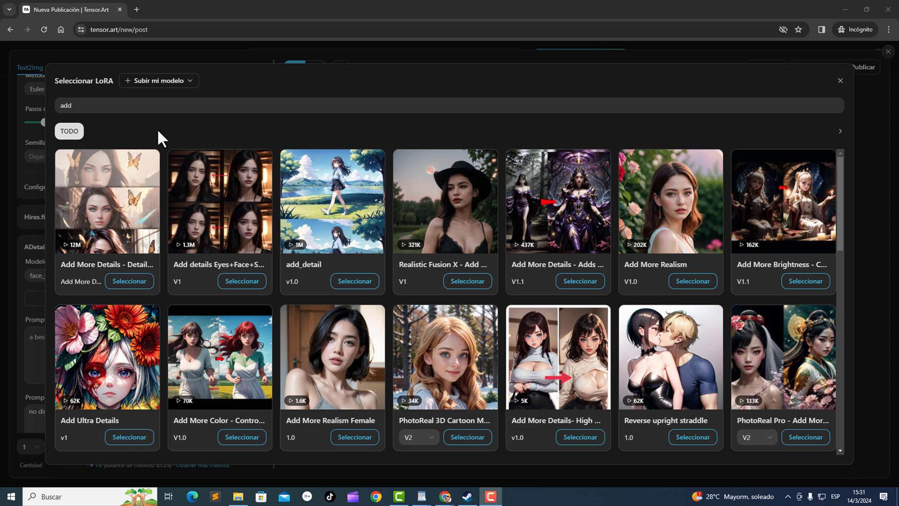
click(250, 282)
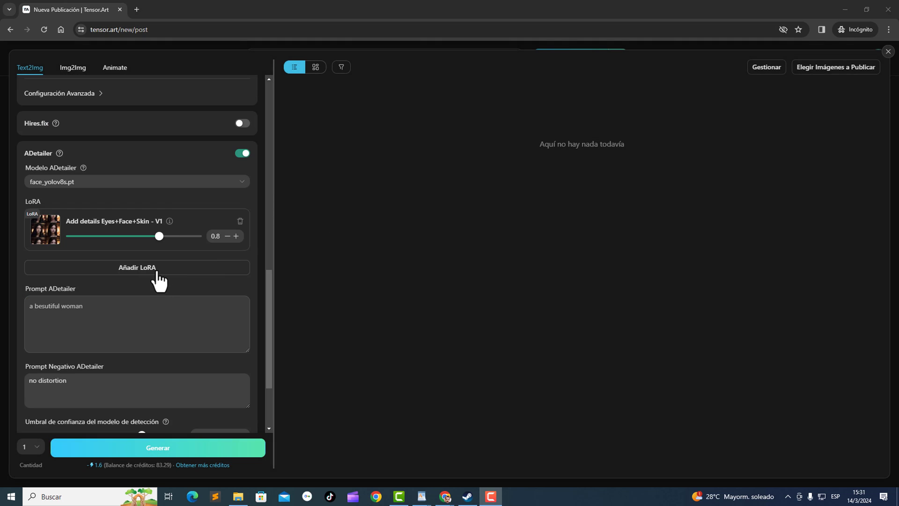
click(157, 274)
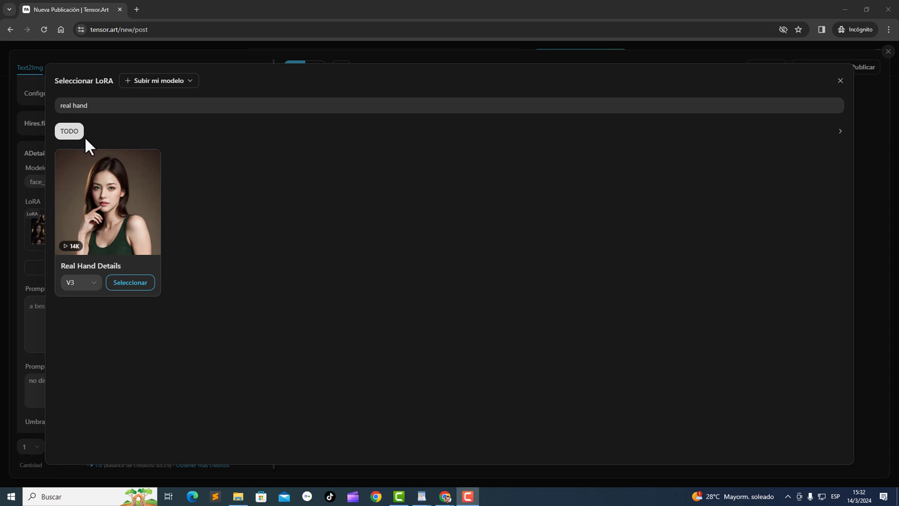
click(148, 282)
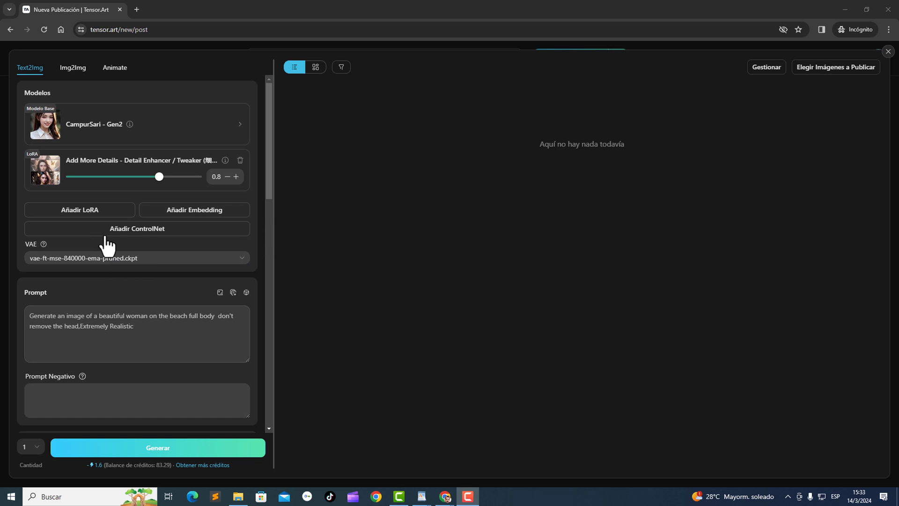
Step: Add an Openpose ControlNet using the running woman reference pose as control image, and generate the image
click(127, 241)
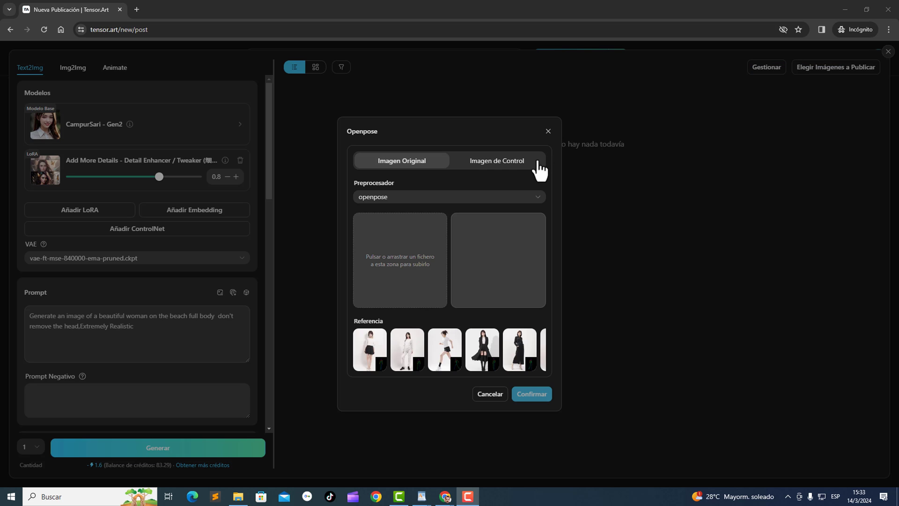
click(515, 166)
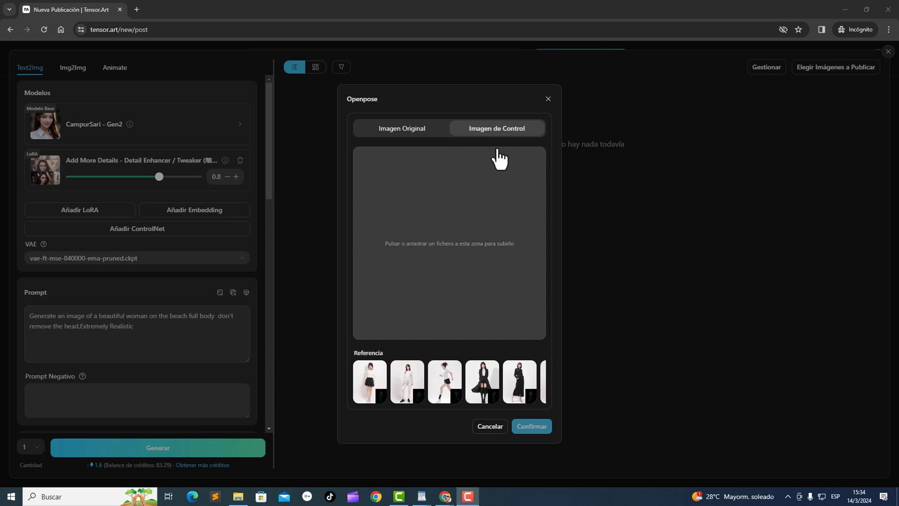
click(447, 386)
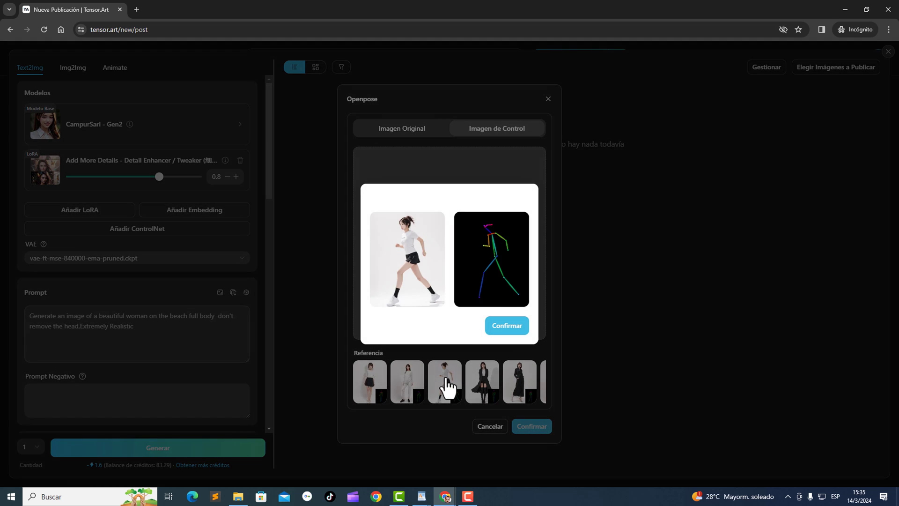
click(504, 329)
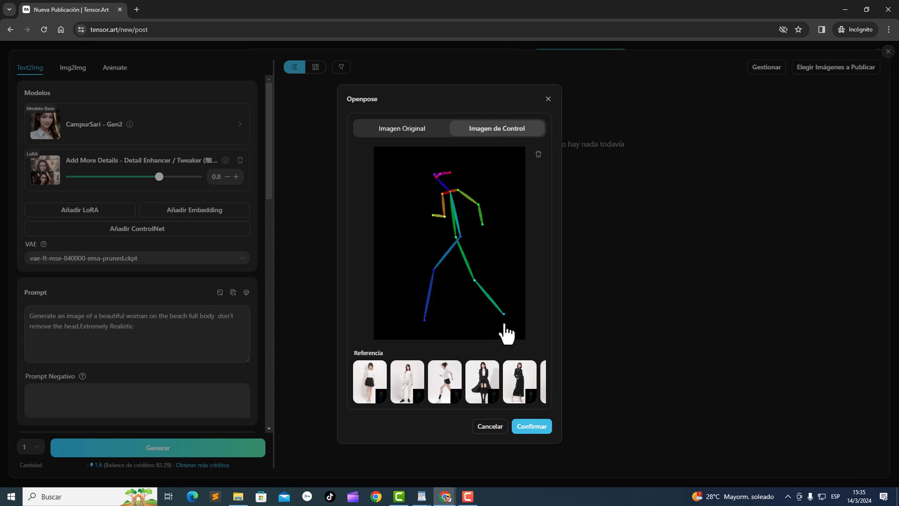
click(531, 426)
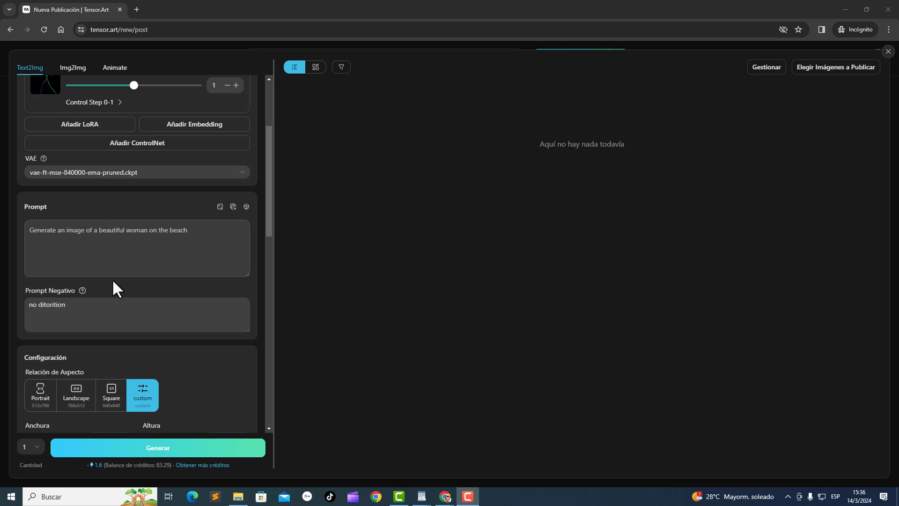
click(171, 453)
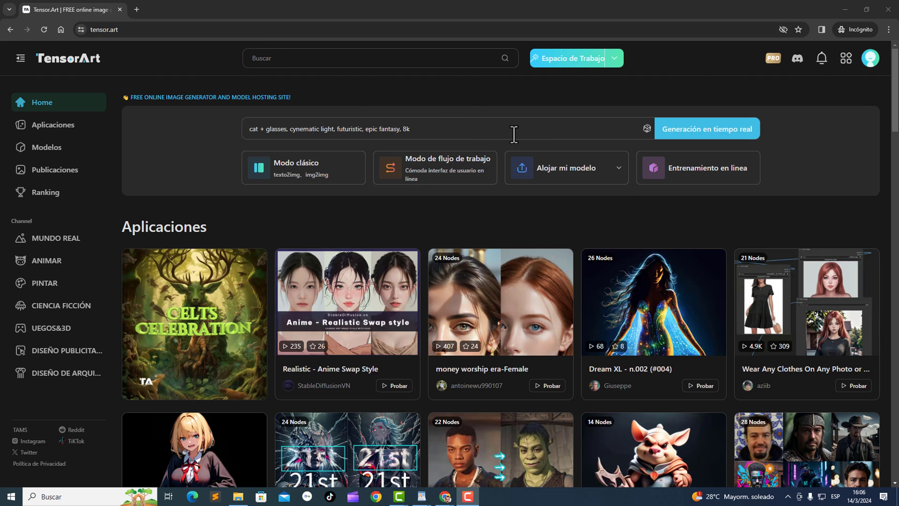
Step: Open the Importar desde Civitai page for hosting a model, and switch to the Civitai models site
click(567, 164)
mouse_move(589, 177)
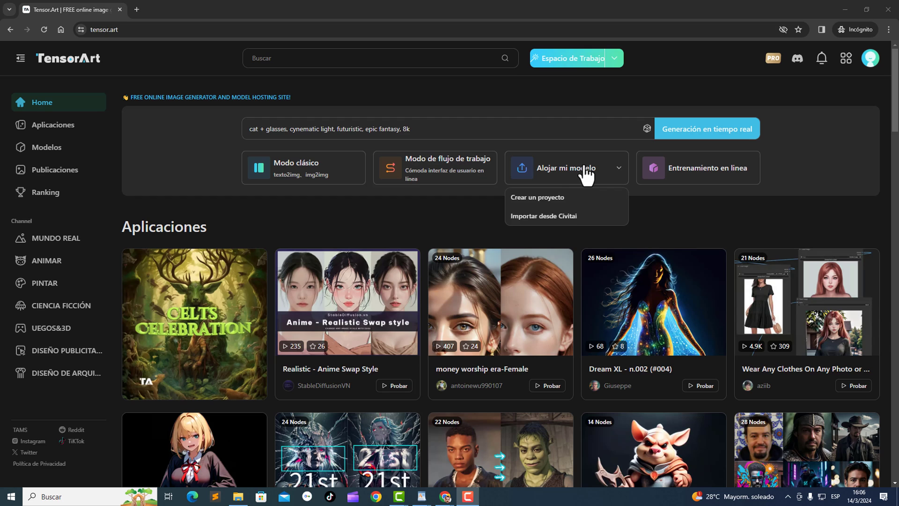
click(570, 219)
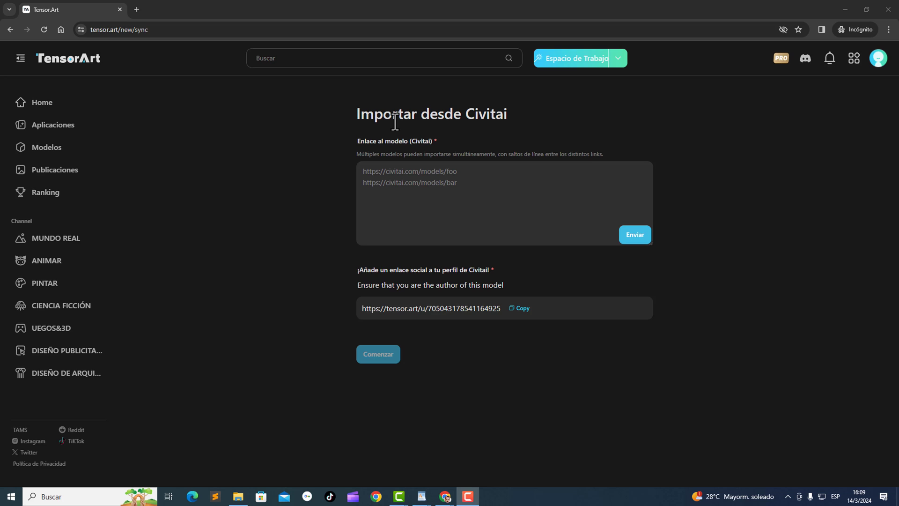
mouse_move(573, 72)
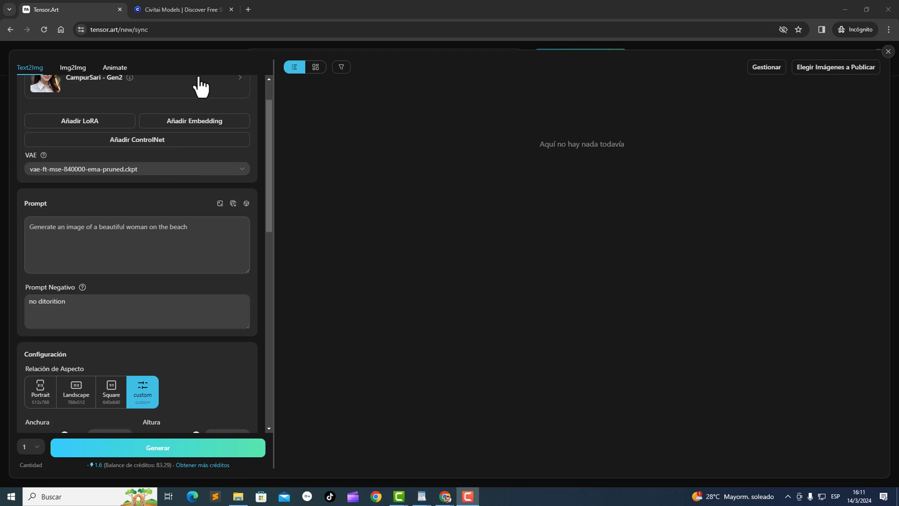
click(168, 8)
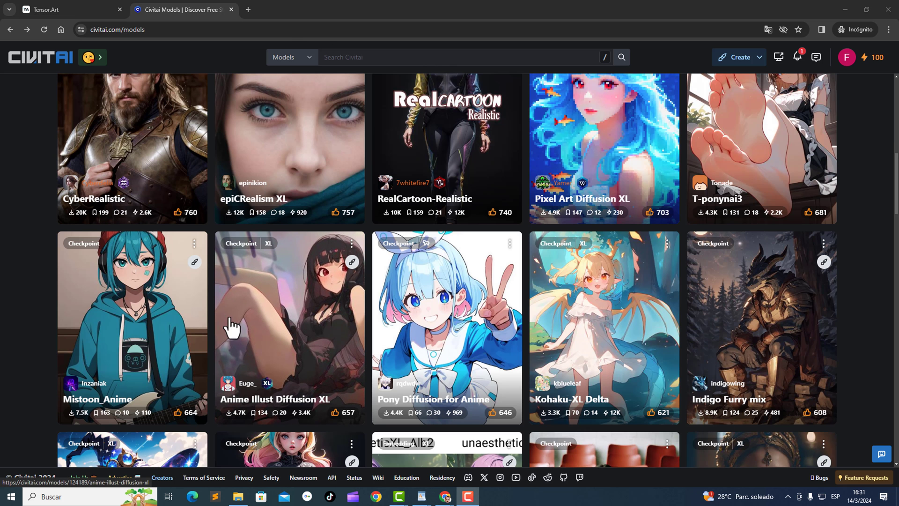
Step: Copy the generation data of the Mistoon_Anime model's first sample image on Civitai and paste it into TensorArt's Text2Img generator
click(163, 322)
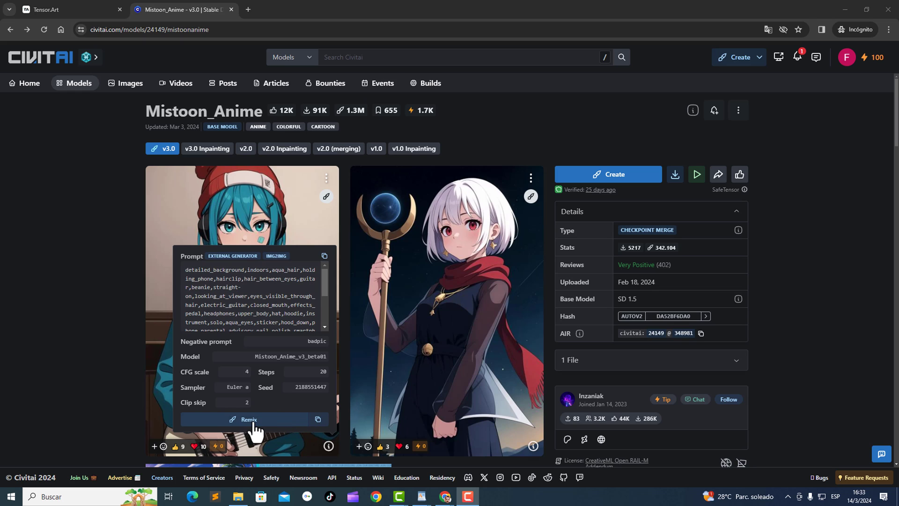
click(319, 421)
click(73, 9)
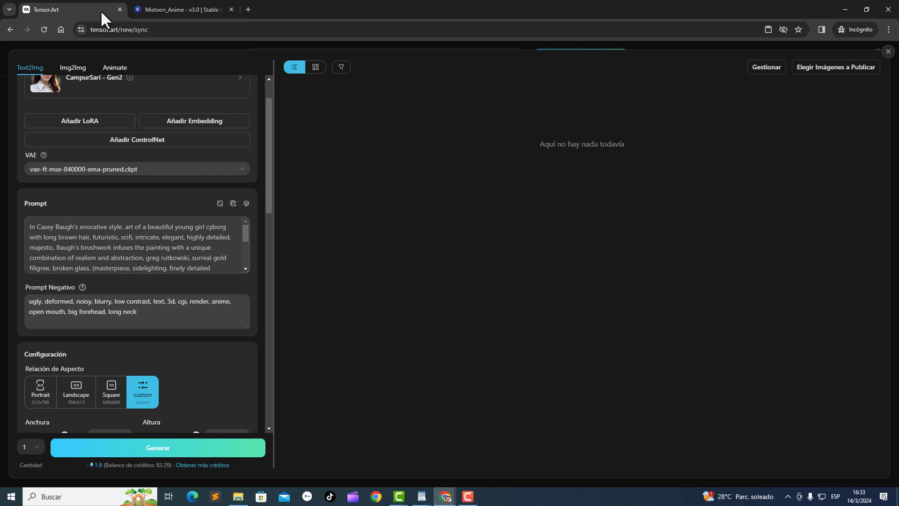
click(233, 205)
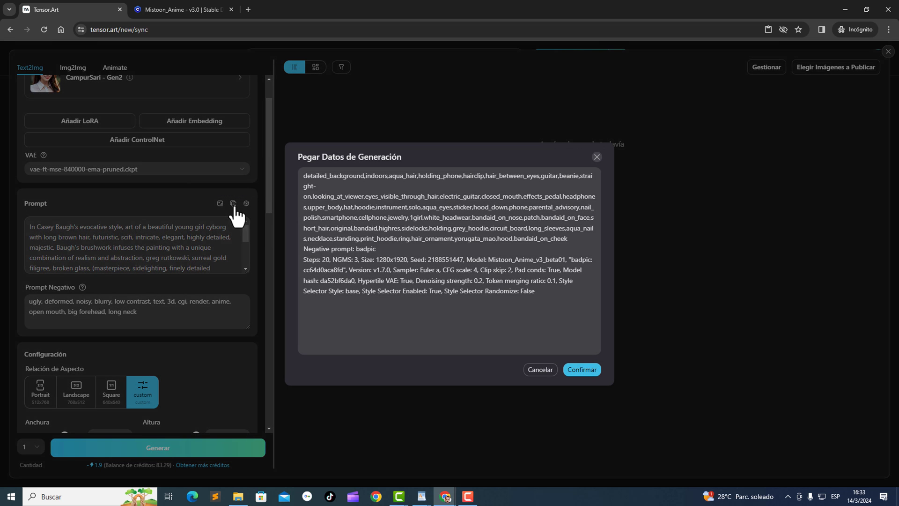
click(581, 375)
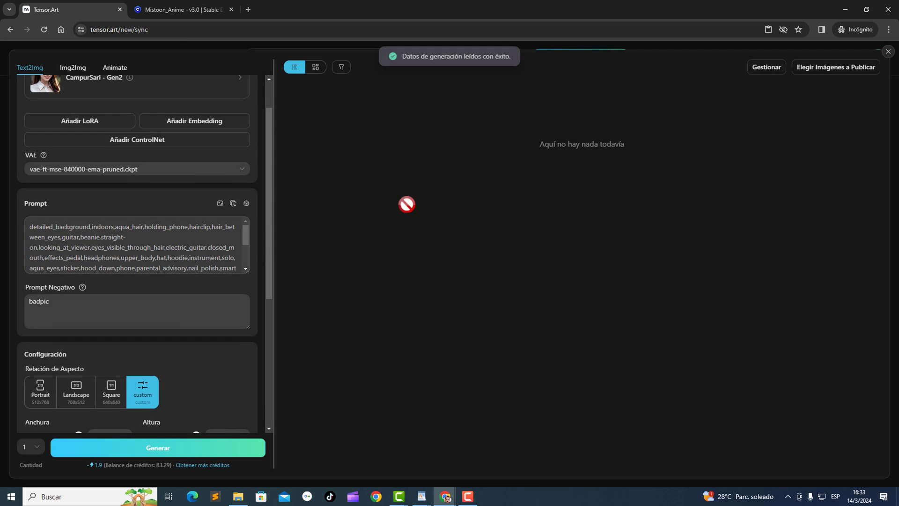
Step: Check the sample image's prompt data on Civitai, and generate one image from the pasted data in TensorArt
click(190, 10)
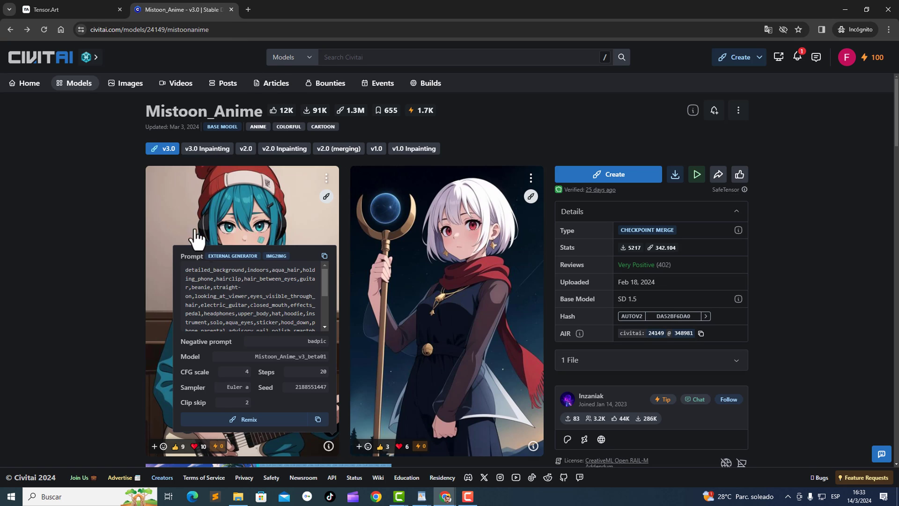
click(84, 5)
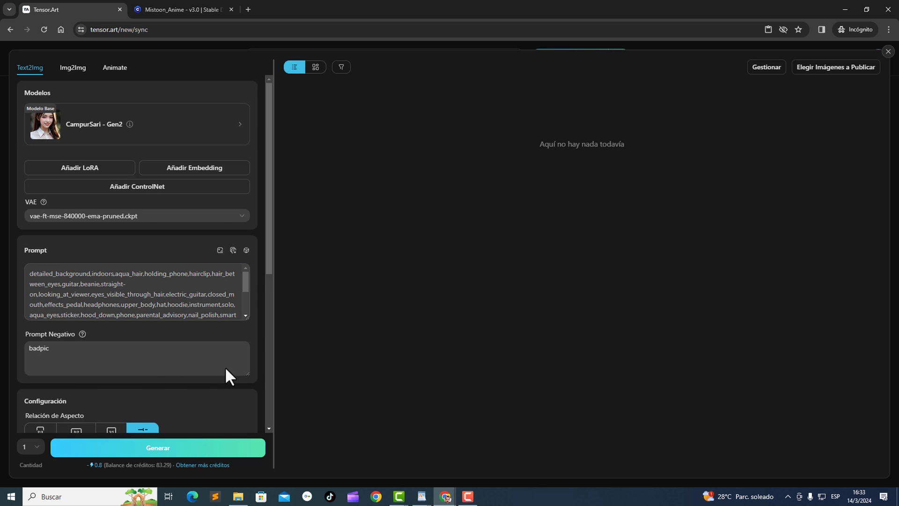
scroll(211, 374, down, 2)
click(186, 449)
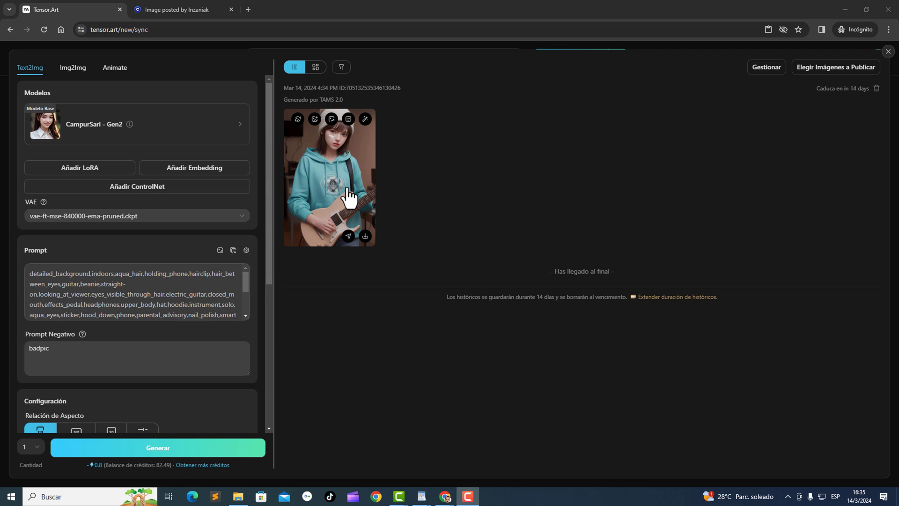
Step: Compare the generated guitar girl image with the original on Civitai, viewing the generated one at full size
click(162, 12)
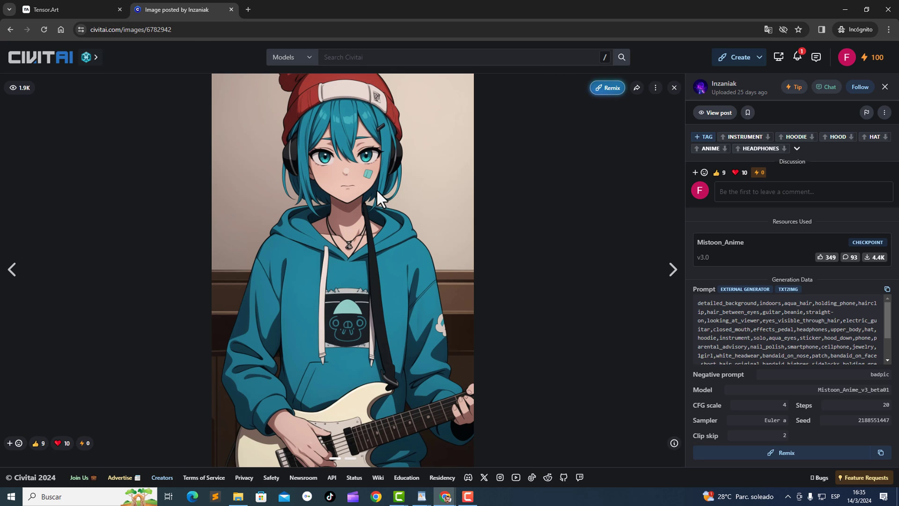
click(77, 10)
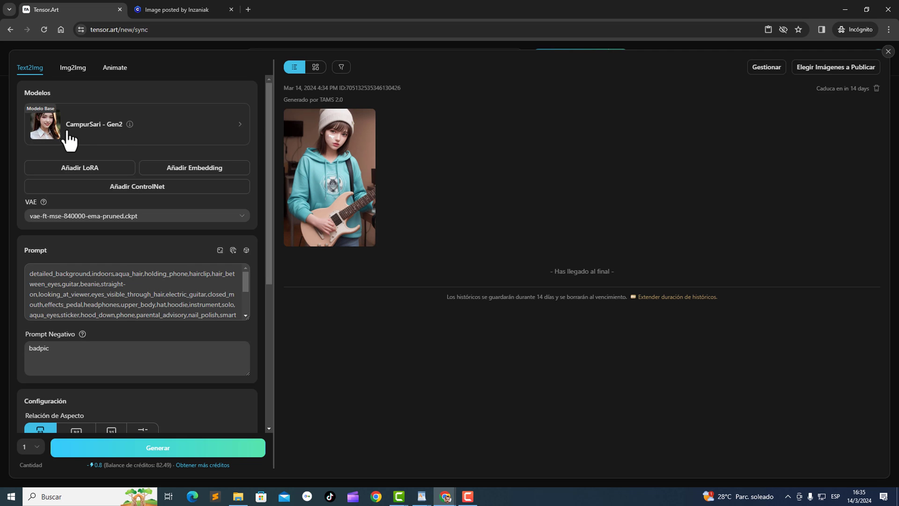
click(327, 164)
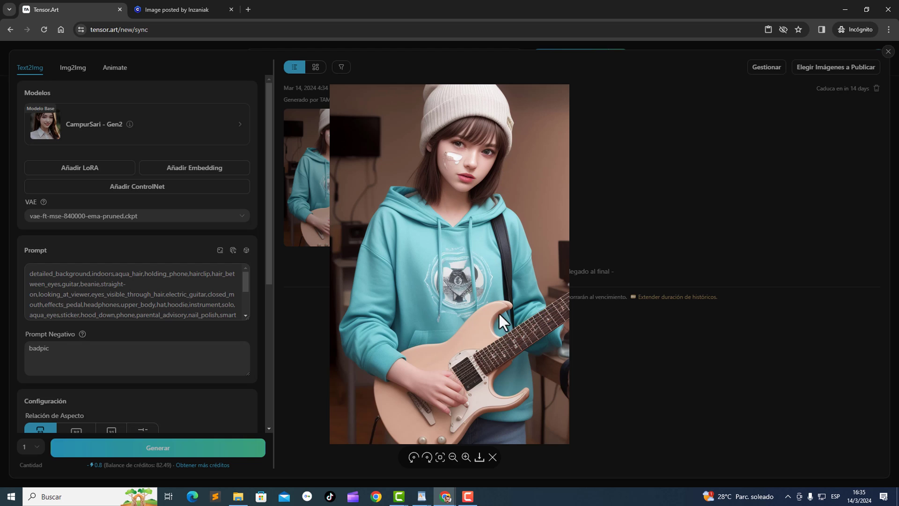
key(Escape)
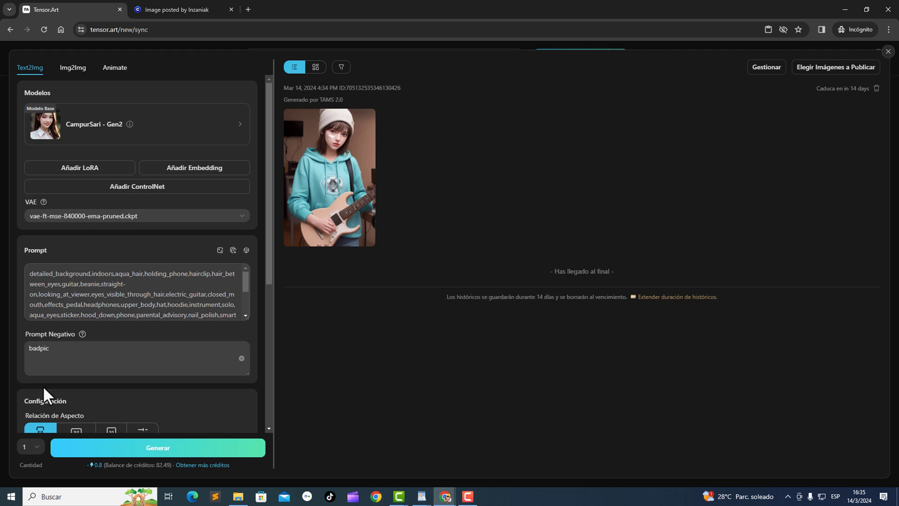
Step: Set the image quantity to 2 and generate from the same prompt
click(33, 449)
click(26, 412)
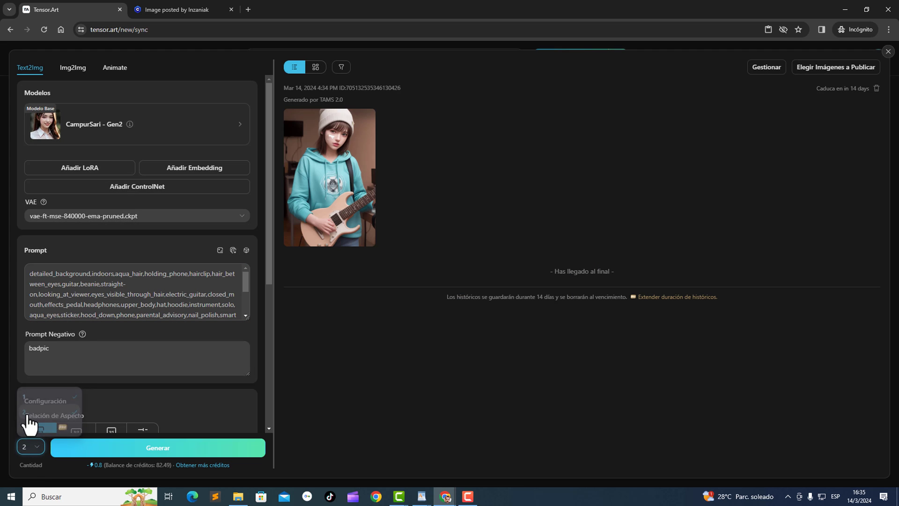
click(170, 450)
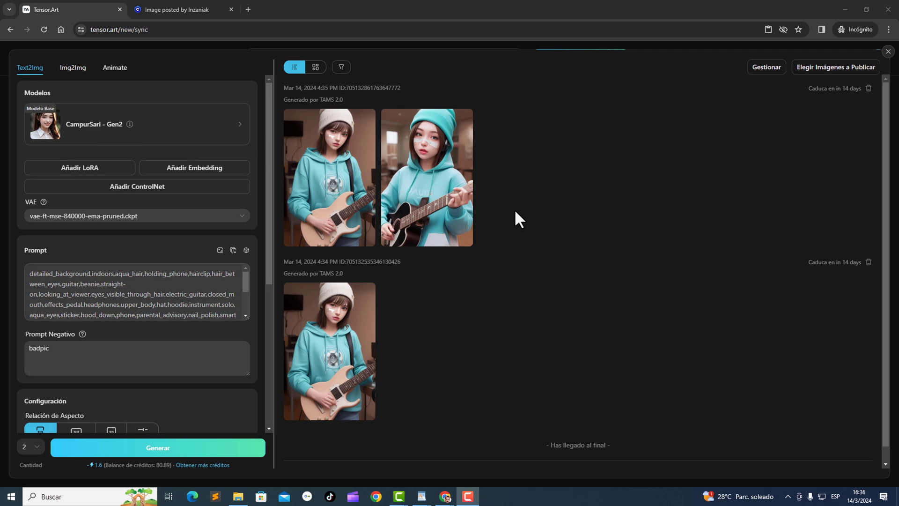
Step: View both newly generated guitar images enlarged and compare them with the original image on Civitai
click(344, 163)
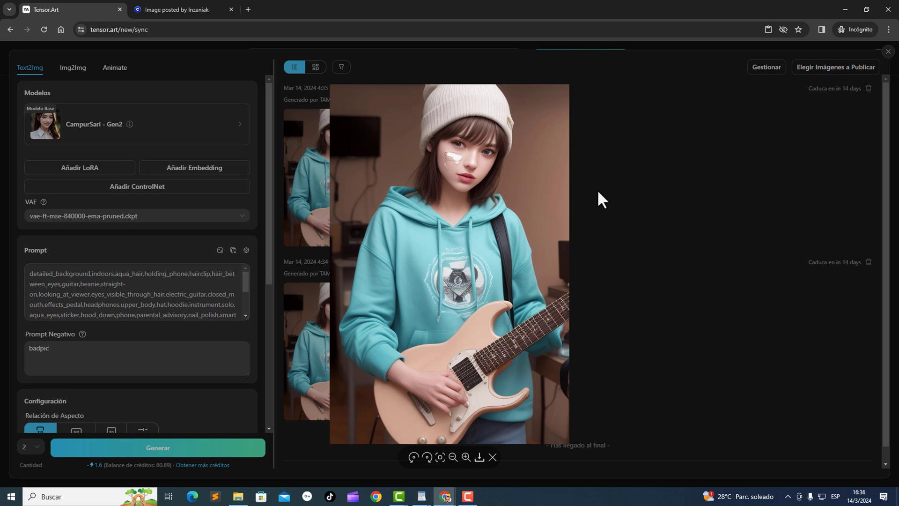
click(605, 287)
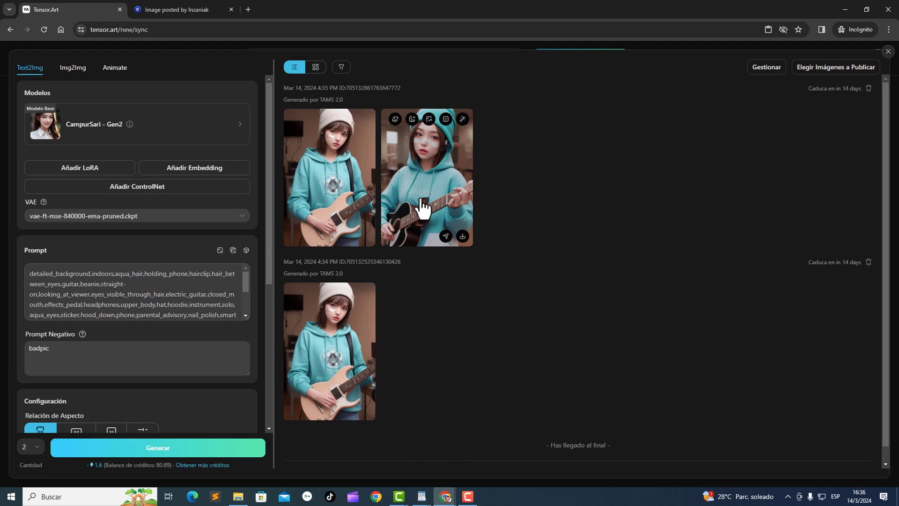
click(427, 196)
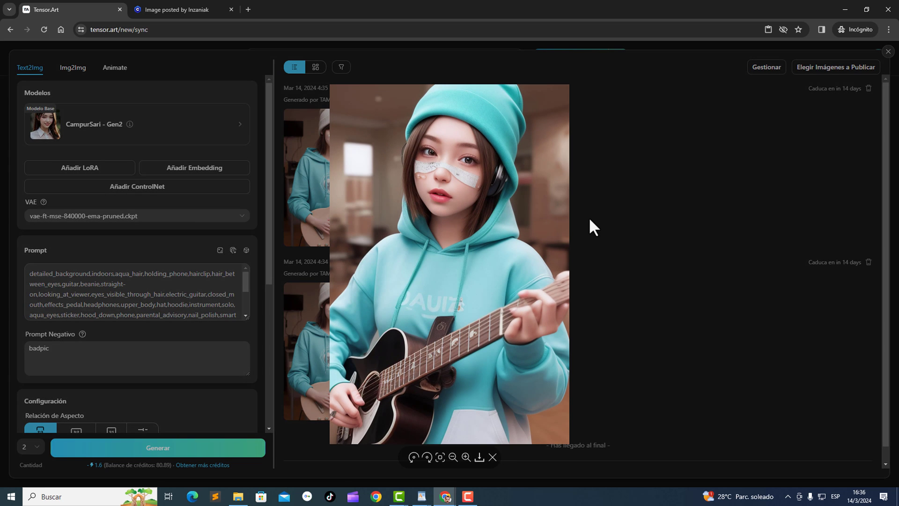
click(361, 41)
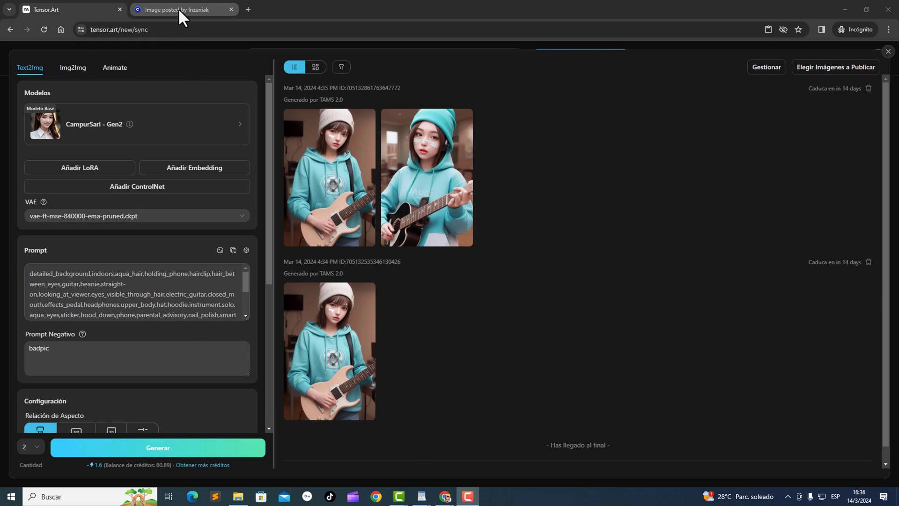
click(180, 9)
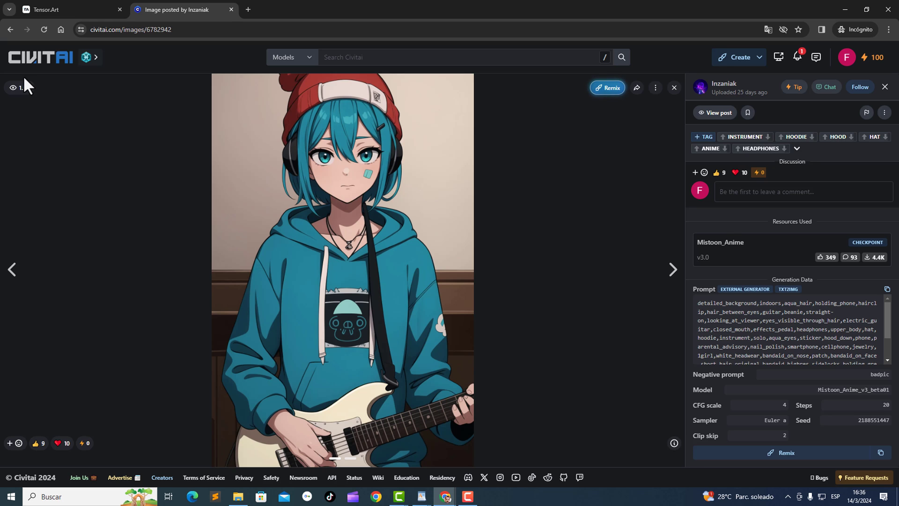
click(60, 1)
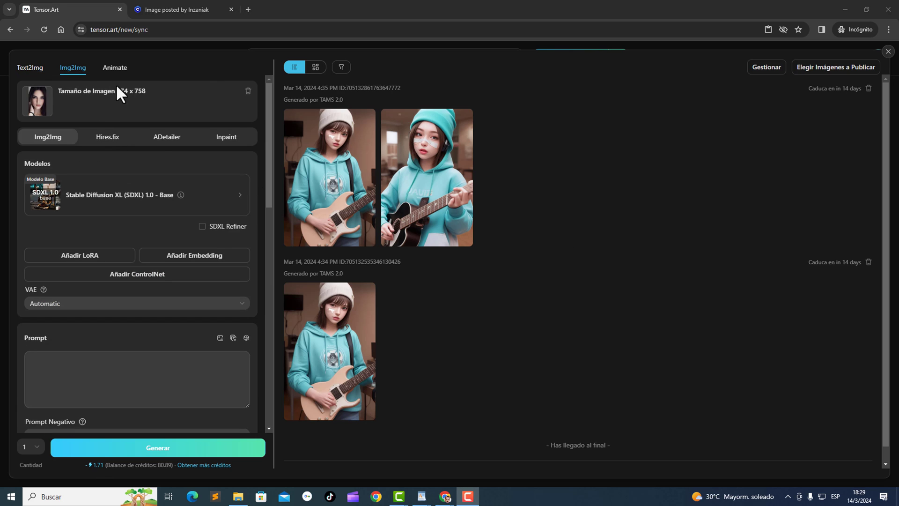
Step: Replace the Img2Img source image with a dark-haired woman's portrait, and check the available ADetailer models
click(248, 91)
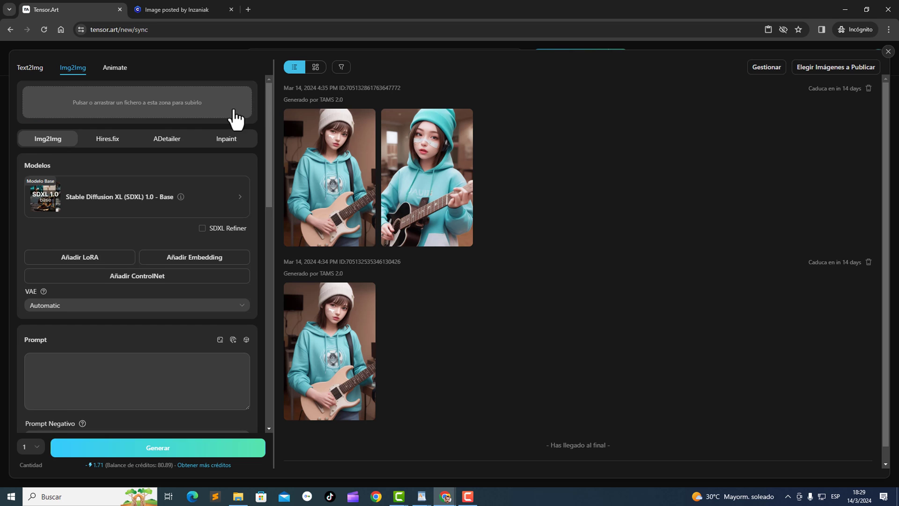
click(148, 103)
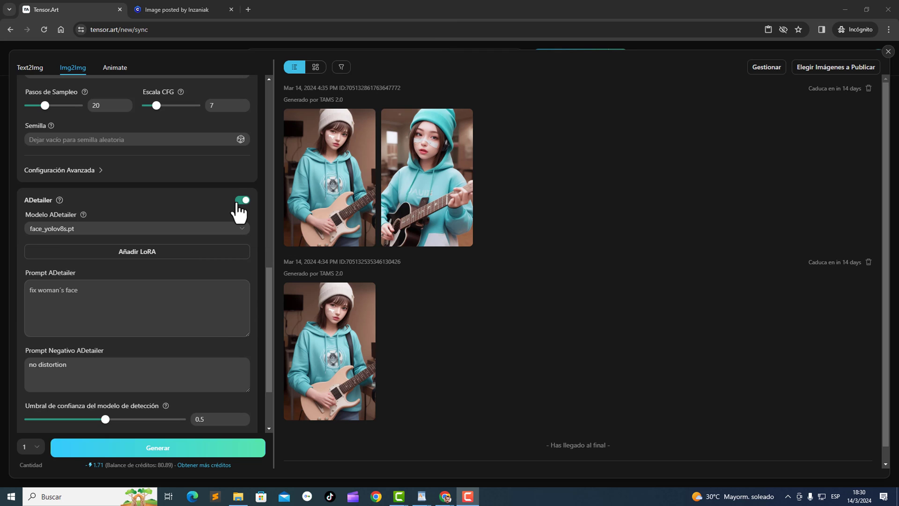
scroll(195, 212, up, 1)
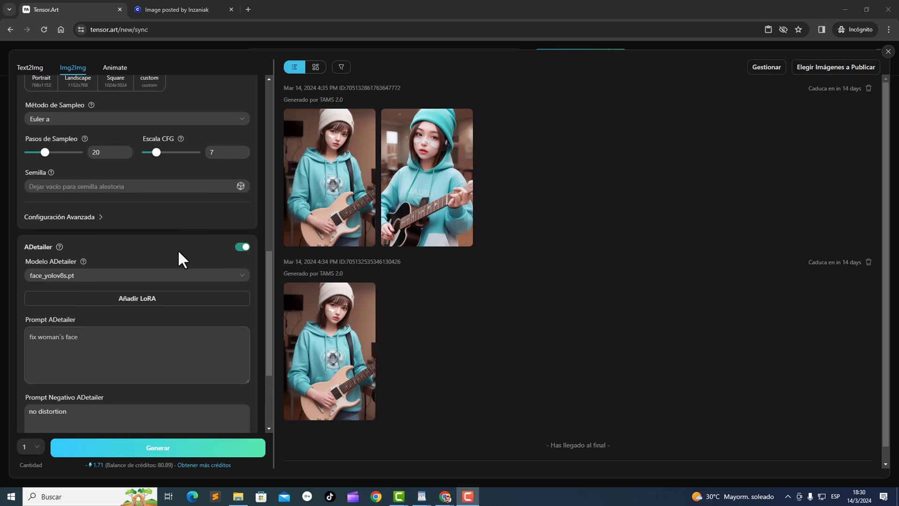
click(124, 276)
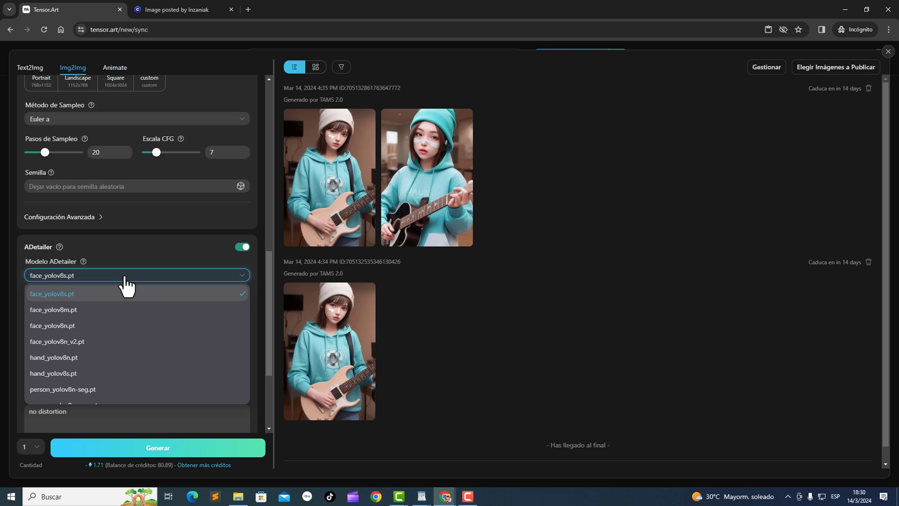
Step: Select MeinaXL V1 as the base model for Img2Img
drag(269, 286, 386, 127)
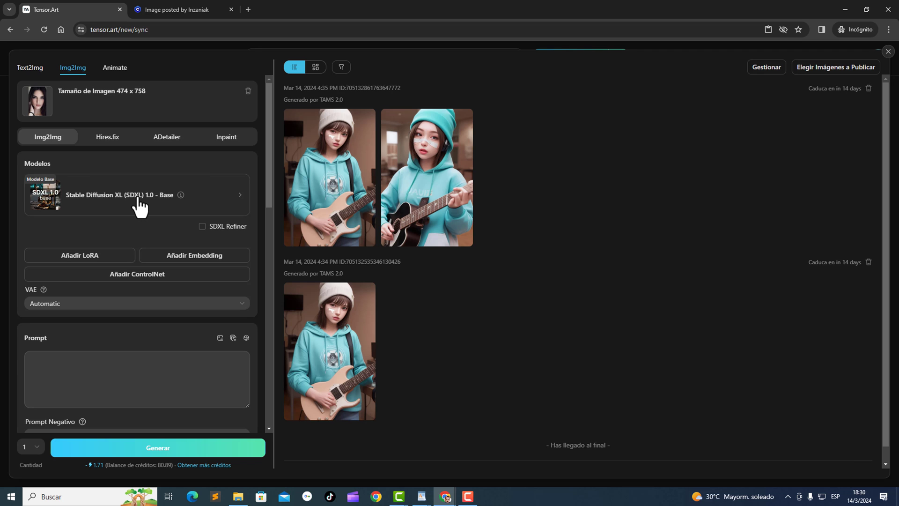
click(180, 195)
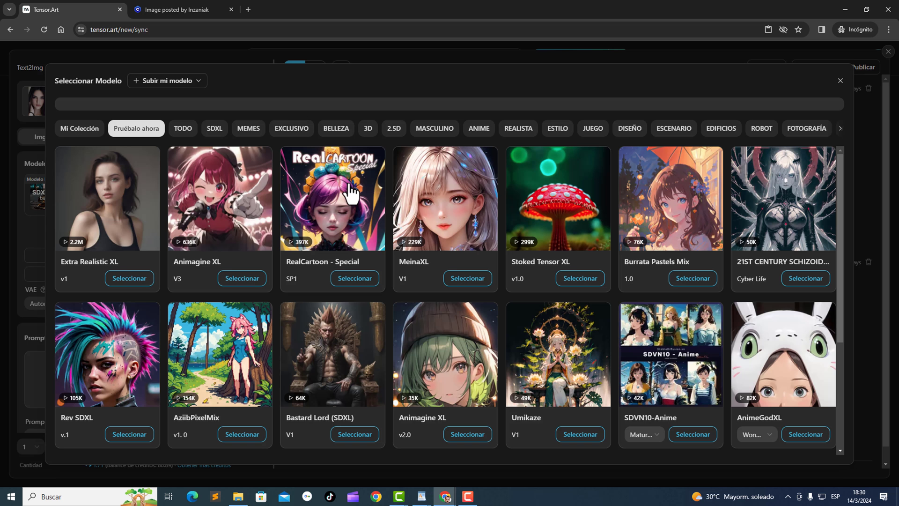
click(452, 212)
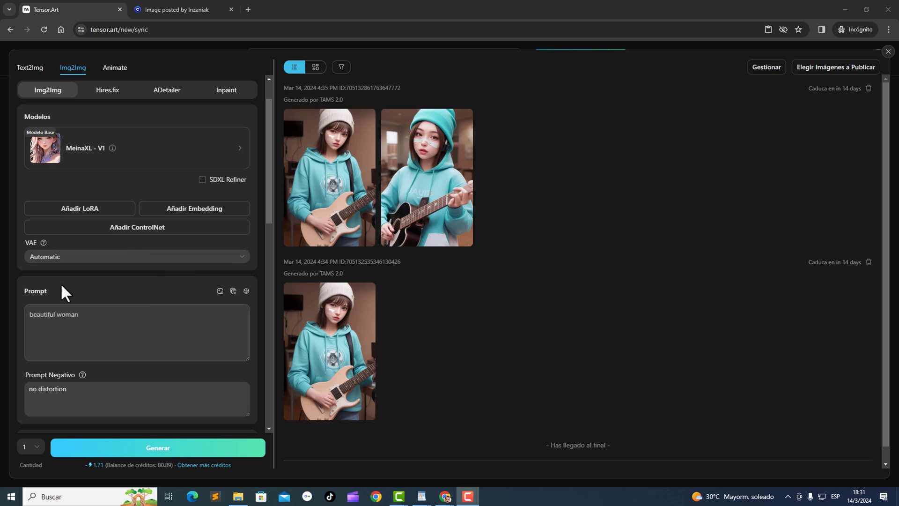
Step: Generate one Img2Img image with the prompt "beautiful woman" and the negative prompt "no distortion"
scroll(80, 399, down, 1)
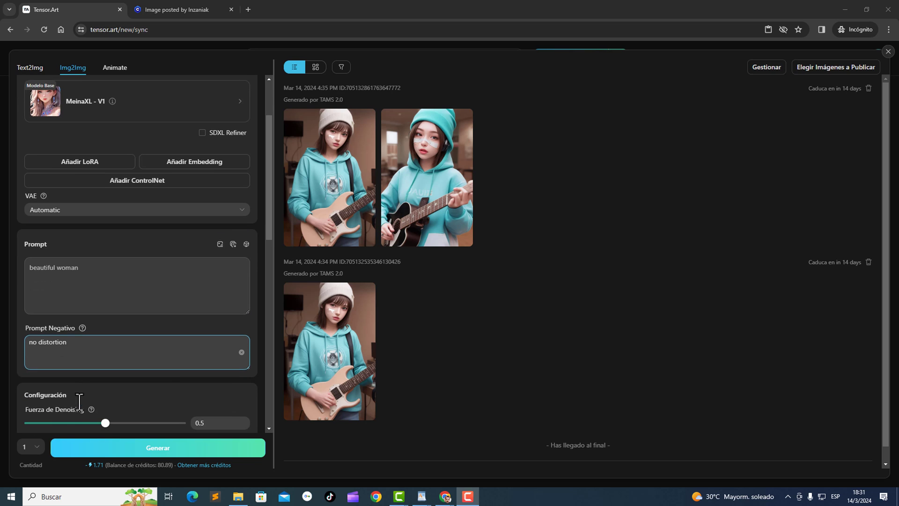
click(34, 449)
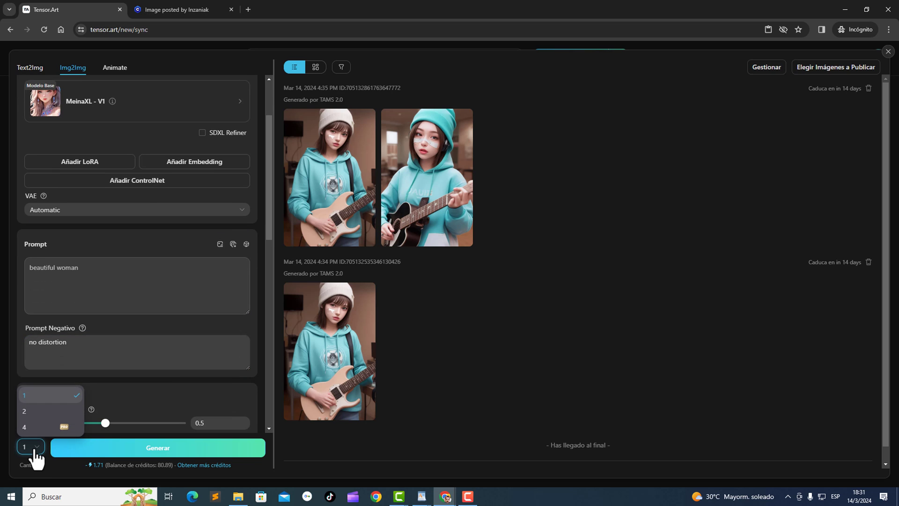
click(34, 449)
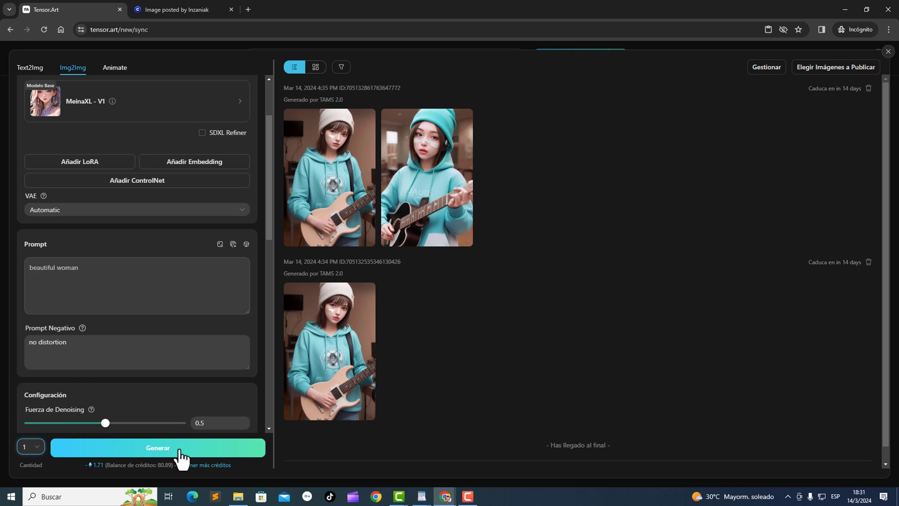
click(177, 454)
Step: Examine the generated portrait of the woman enlarged, and close the preview
mouse_move(339, 188)
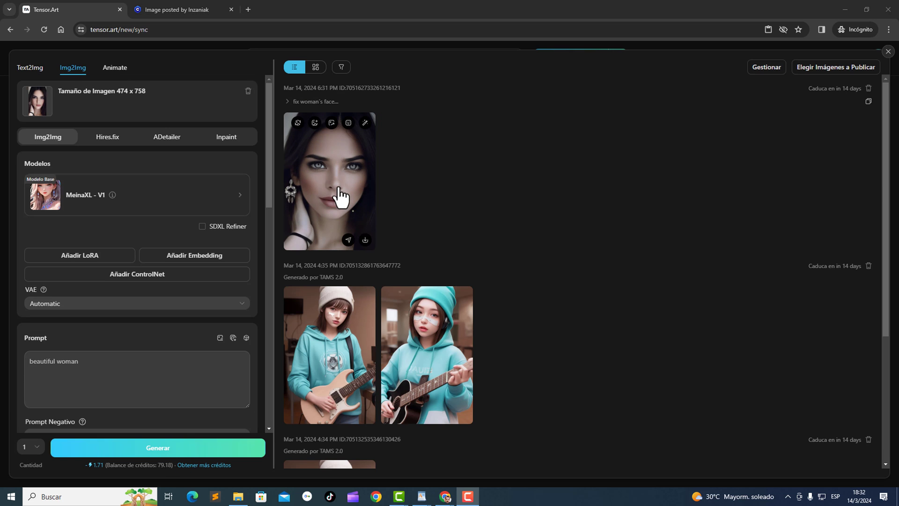
click(339, 190)
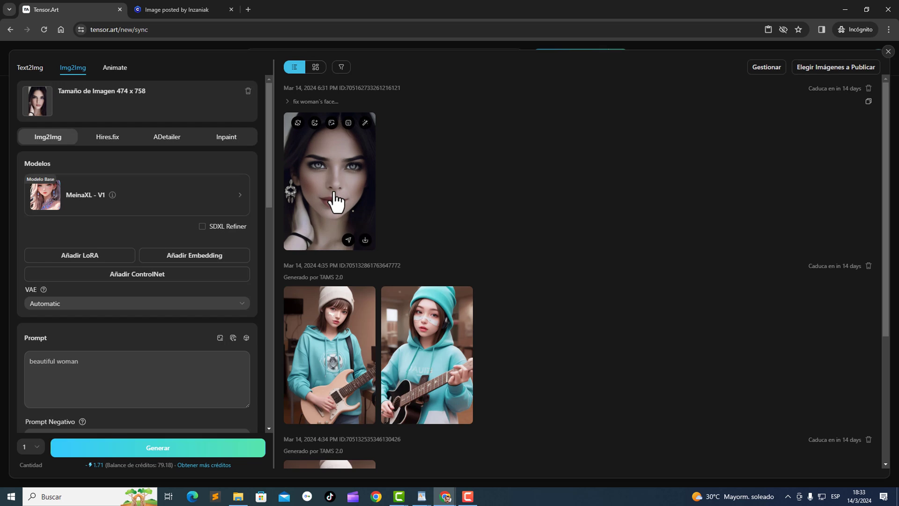
click(336, 199)
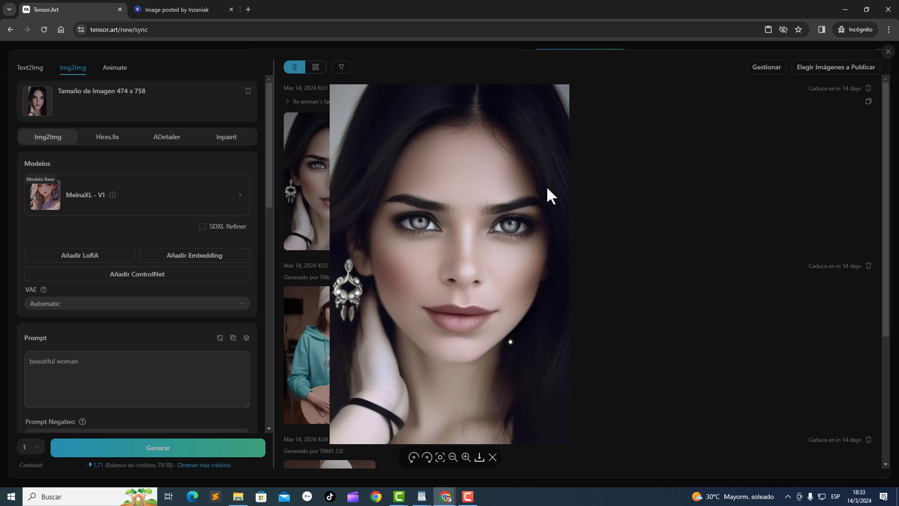
click(598, 117)
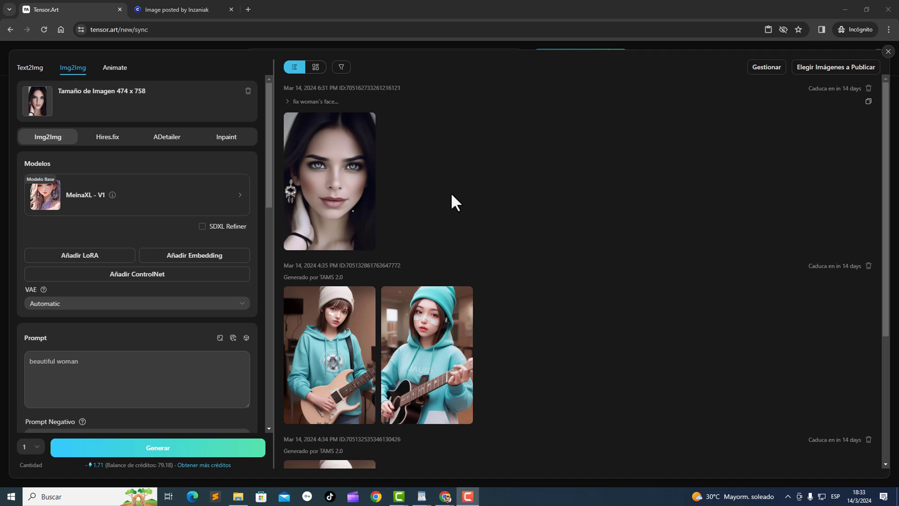
Step: Look over the Animate mode's settings with the Burrata Pastels Mix base model
click(56, 203)
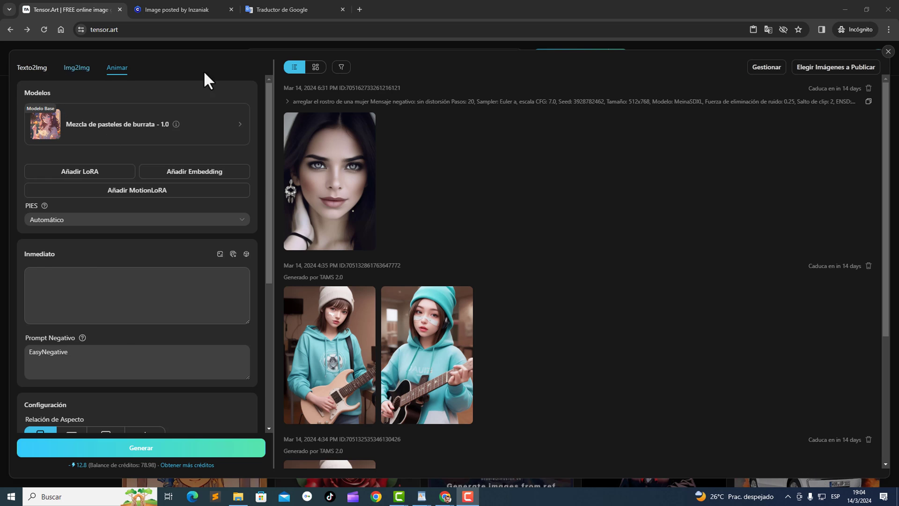
scroll(202, 177, down, 4)
click(212, 178)
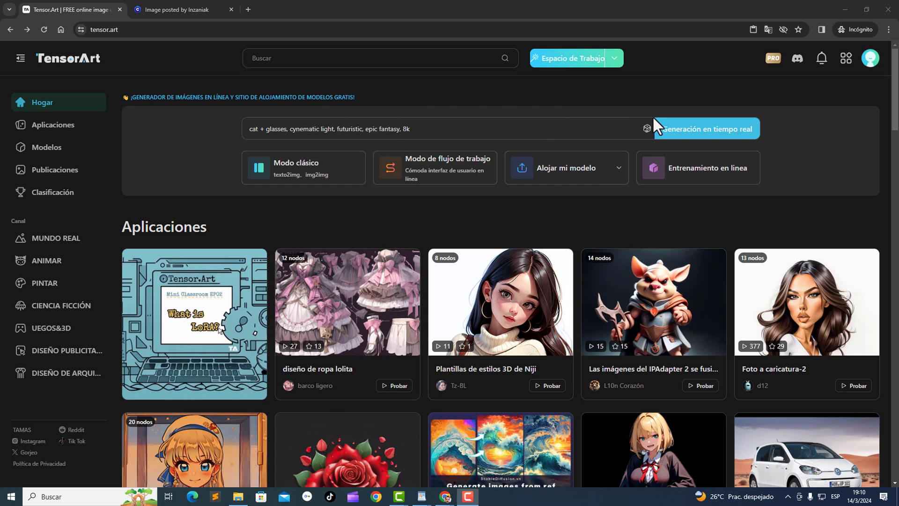
Step: Open real-time generation with the cat prompt and replace the prompt with "a beautiful woman"
click(708, 136)
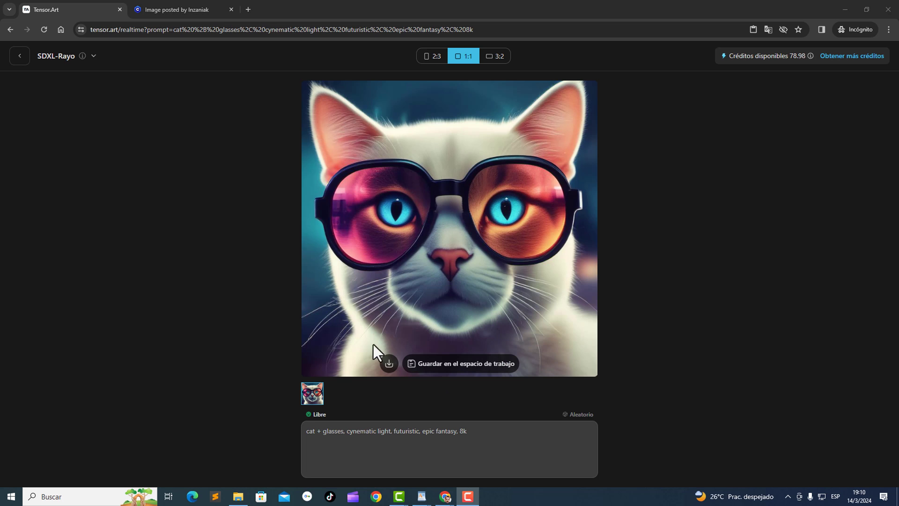
click(323, 447)
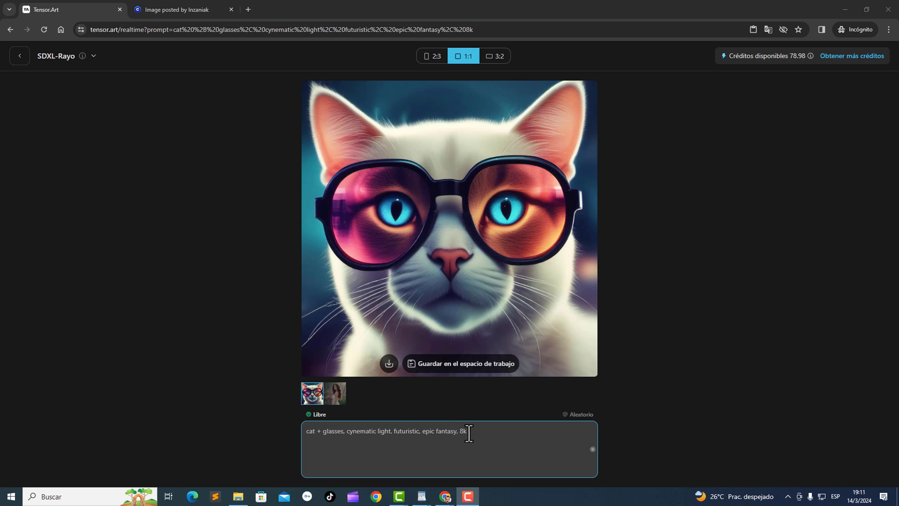
triple_click(469, 433)
text(a beautiful woman)
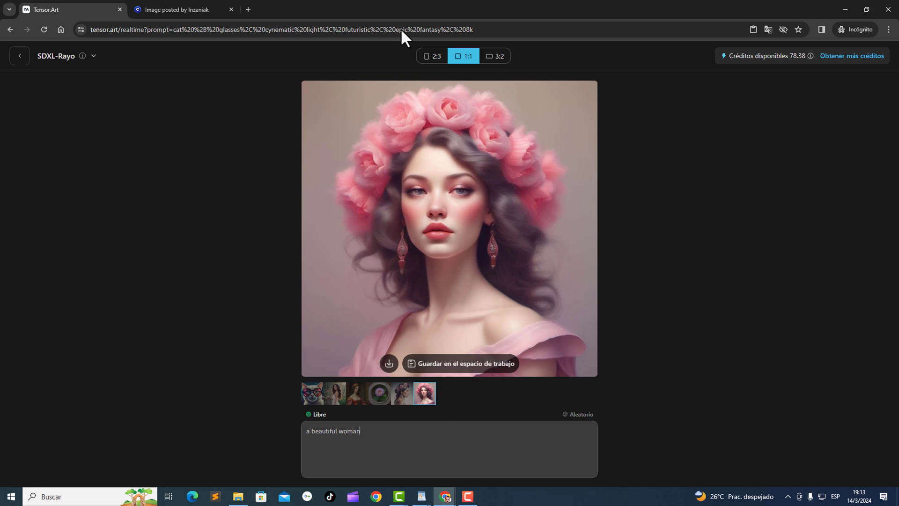
key(F9)
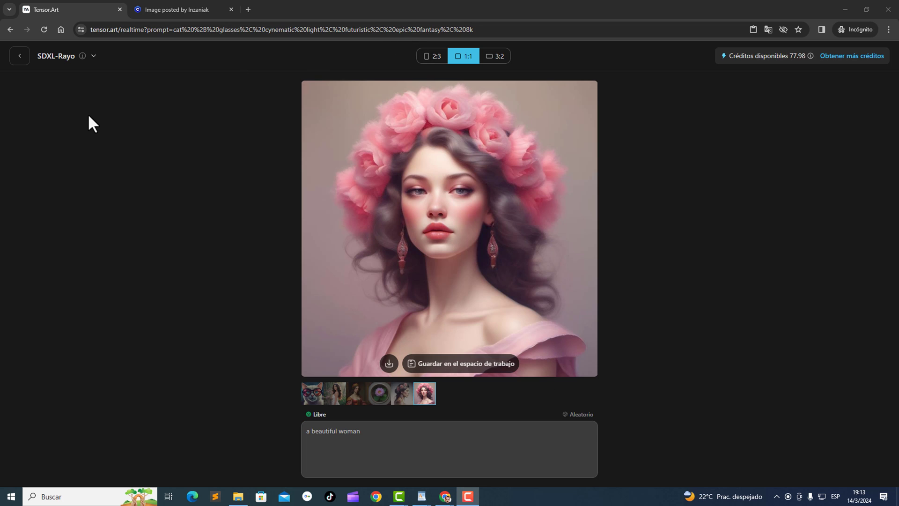
Step: Check the available real-time models and generate the woman image in the 2:3, 1:1 and 3:2 aspect ratios
click(88, 65)
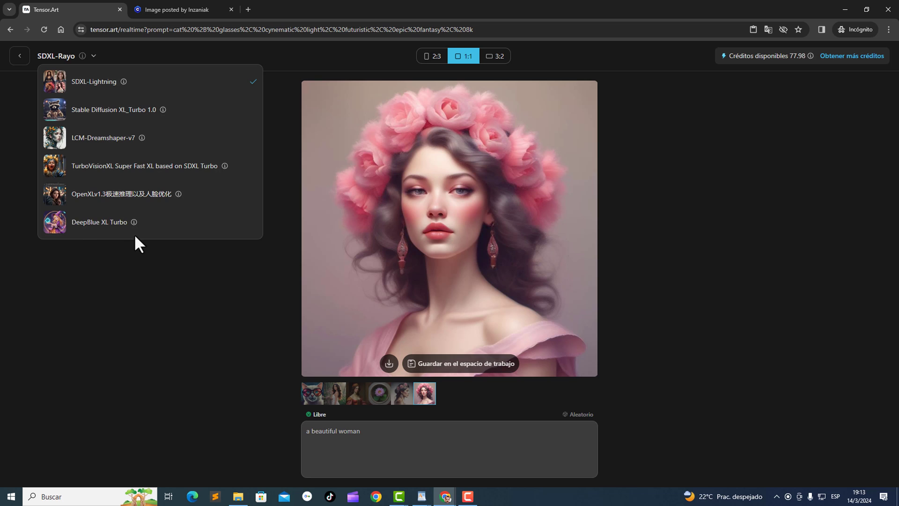
click(433, 56)
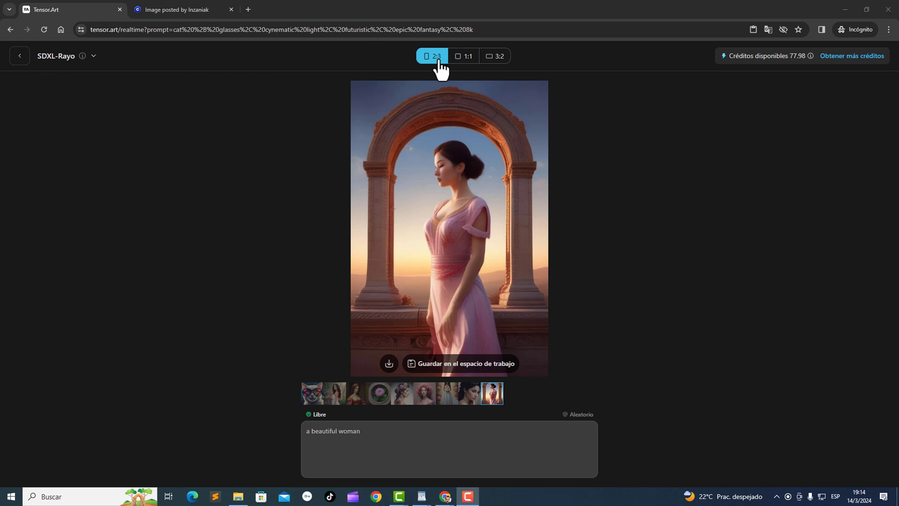
click(461, 57)
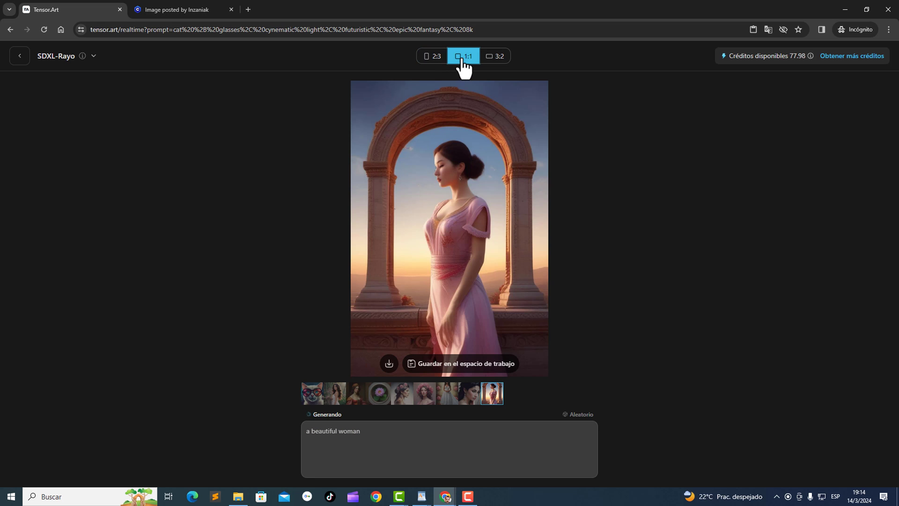
click(492, 58)
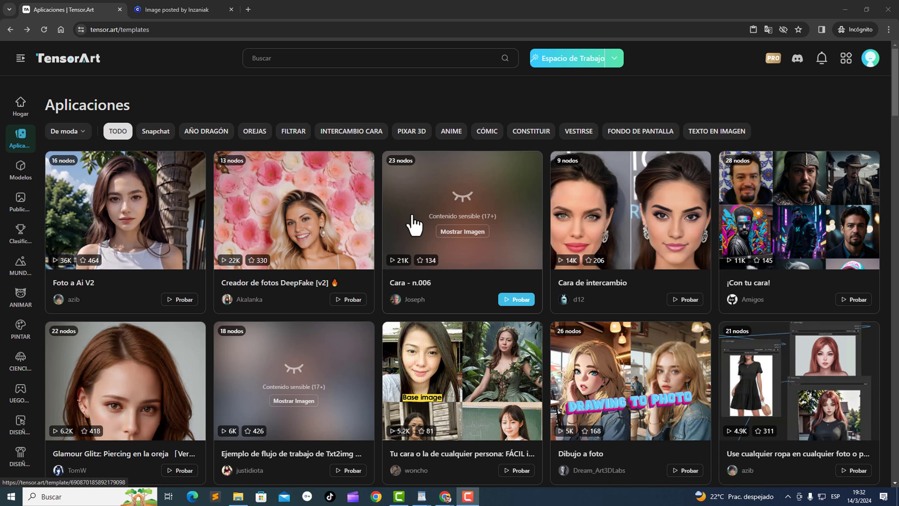
Step: Open the Swapface application and upload the portrait of the long-haired woman as the new face
click(621, 236)
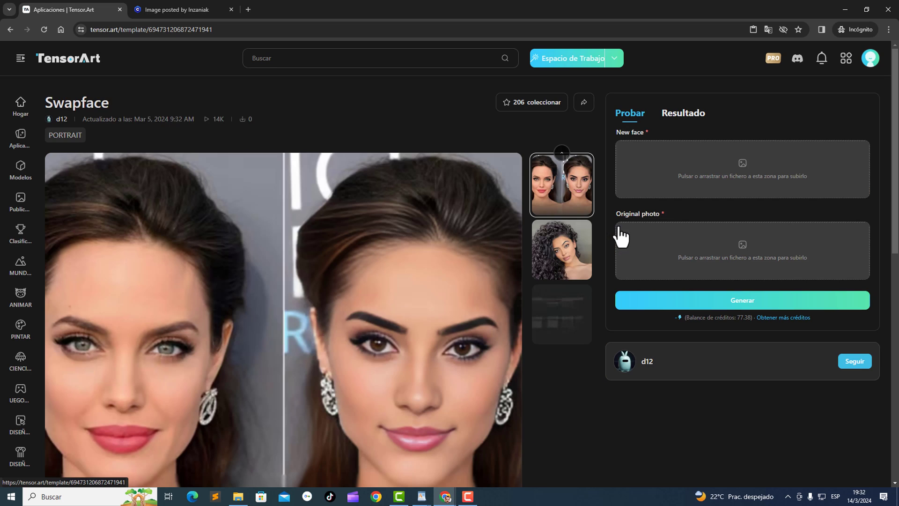
click(740, 177)
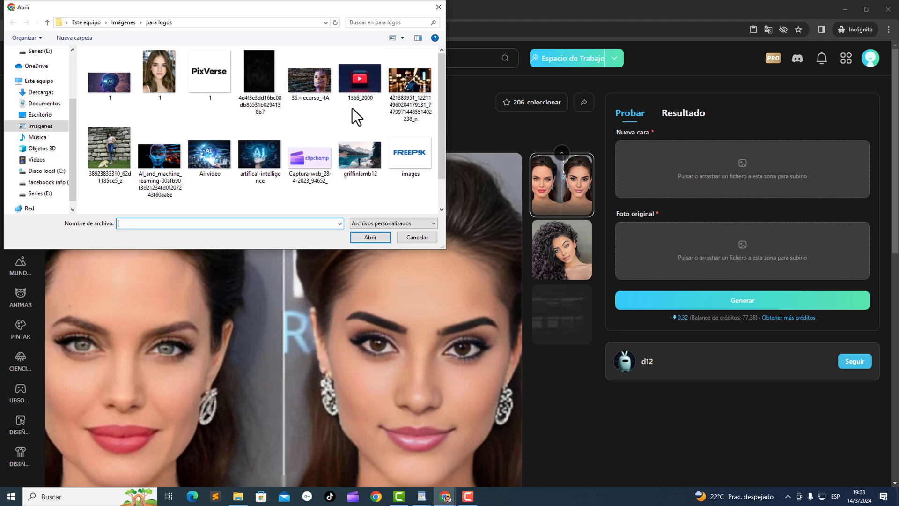
double_click(352, 108)
Step: Upload the photo of the woman in a white coat in the snow as the original photo and generate the face swap
click(681, 243)
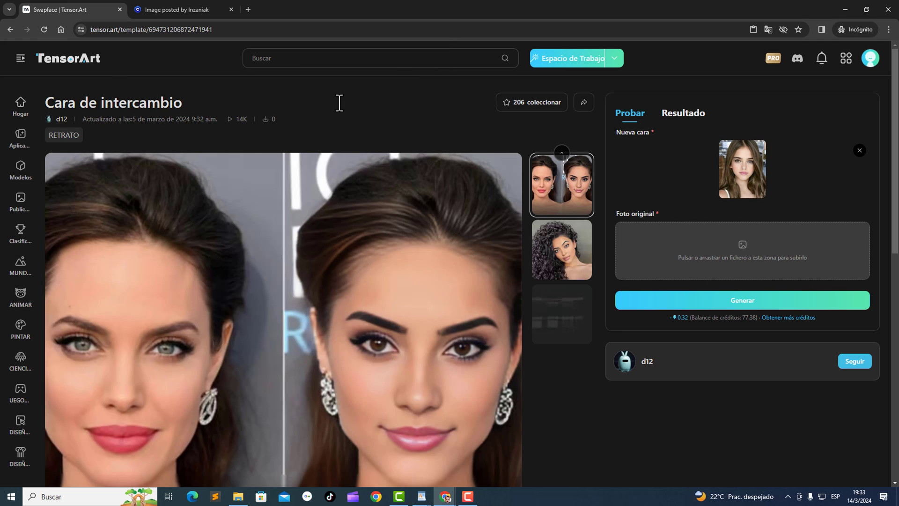
click(40, 125)
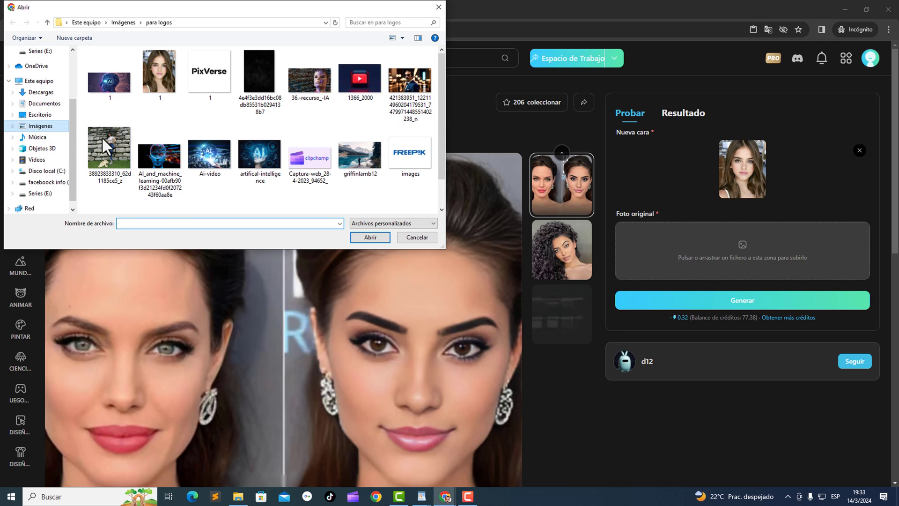
double_click(120, 166)
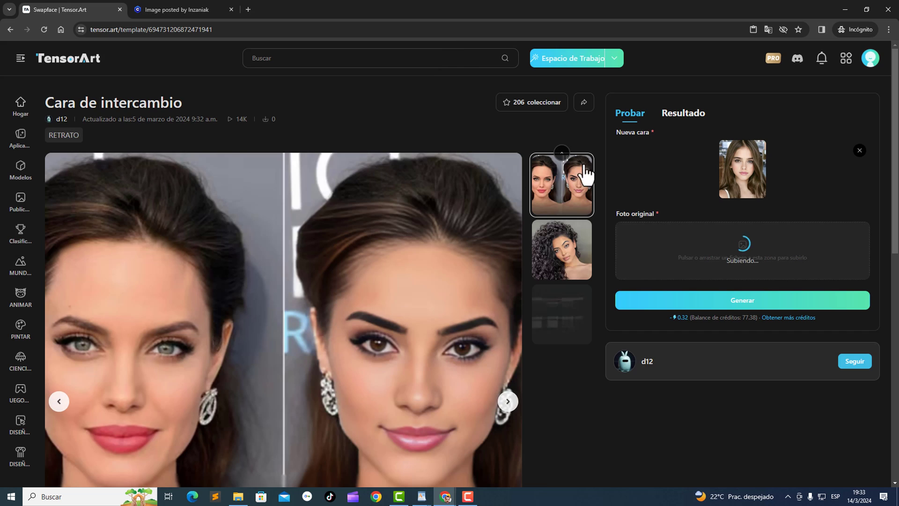
click(745, 304)
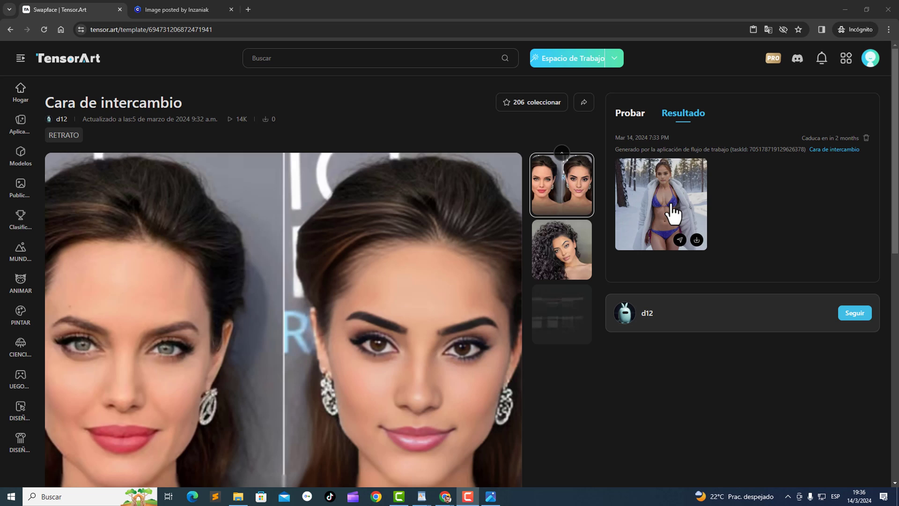
Step: Enlarge the face swap result and compare it with the original photo in the Photos app
click(674, 213)
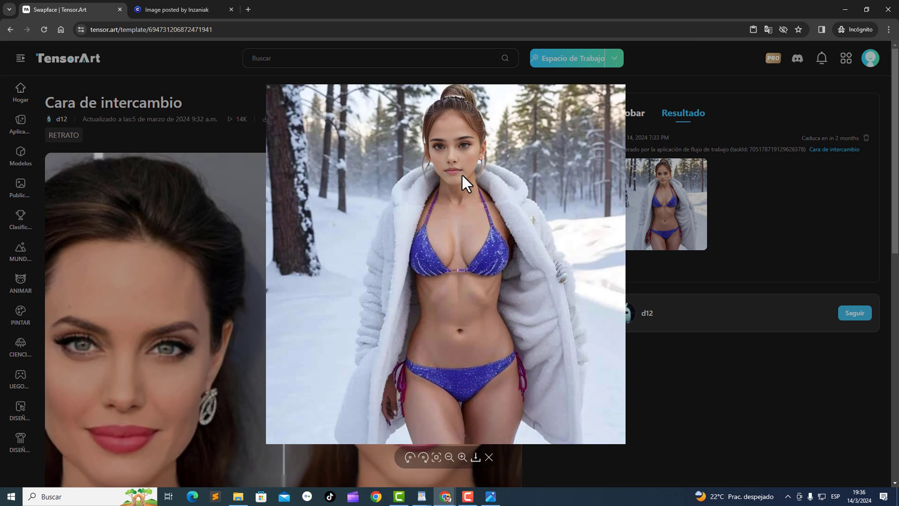
click(497, 503)
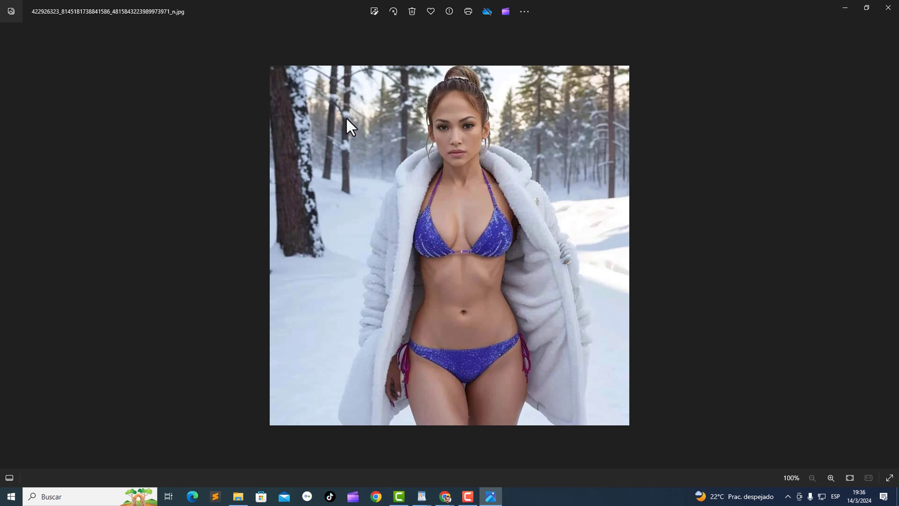
click(845, 8)
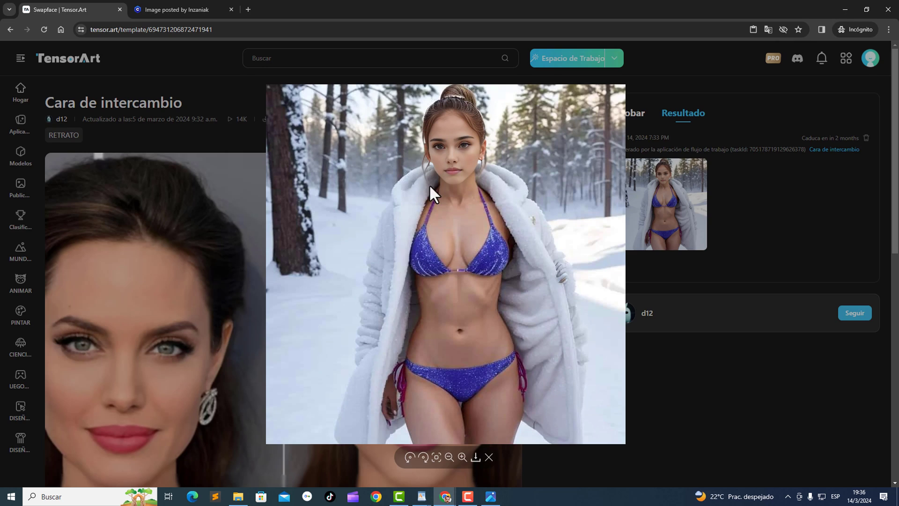
Step: Return to the applications gallery to browse its templates, and look at the models page with its search
key(alt+Left)
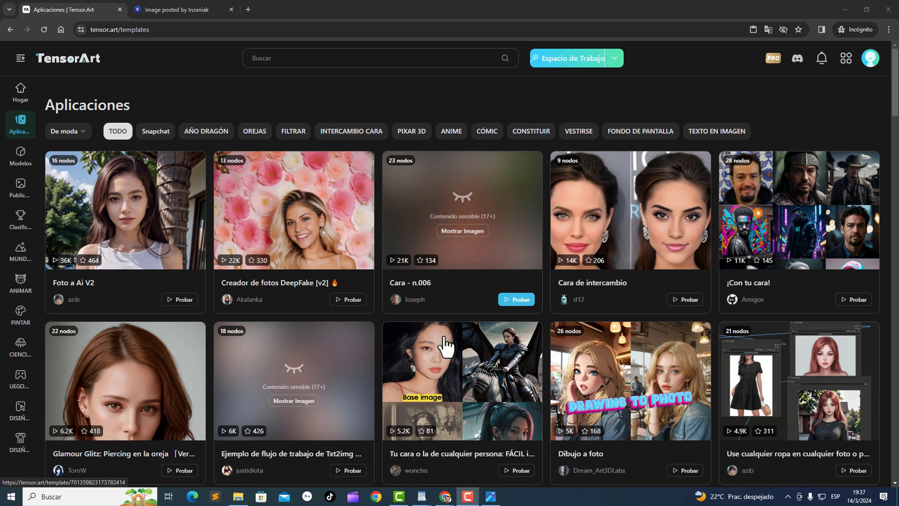
scroll(336, 285, down, 2)
scroll(336, 285, down, 1)
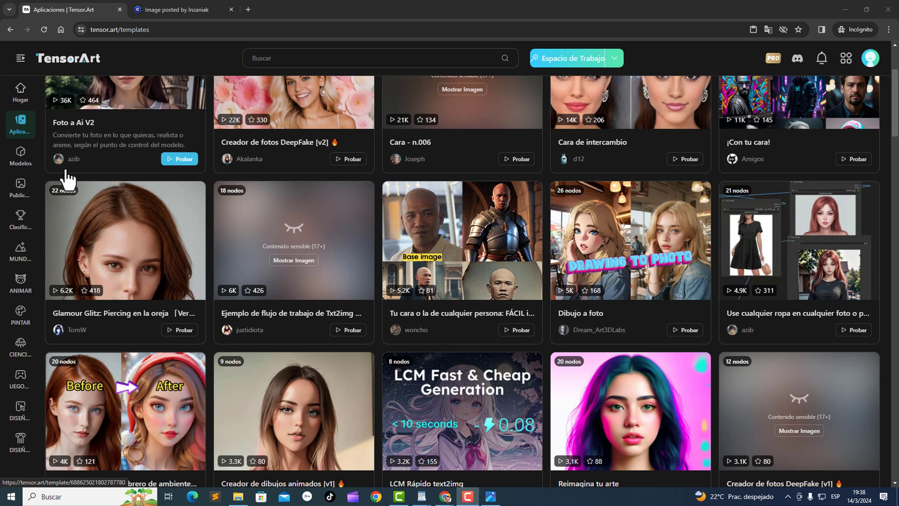
click(21, 159)
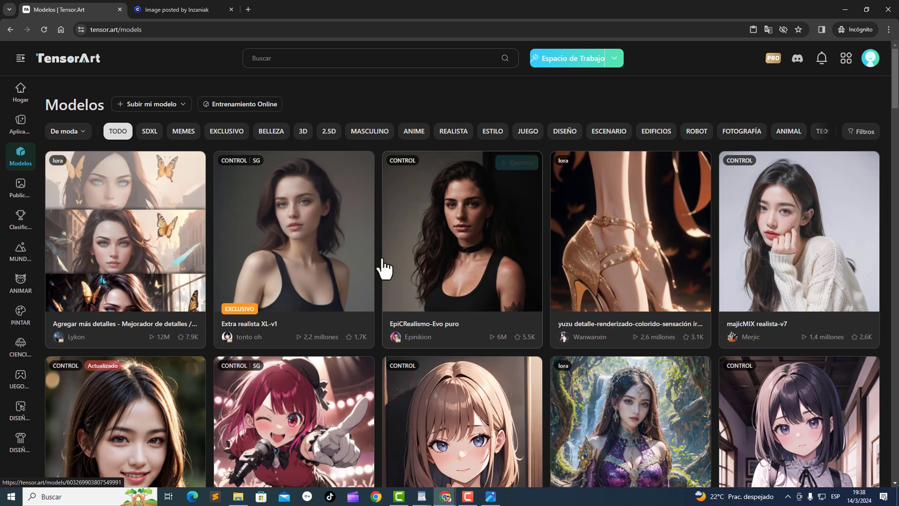
click(308, 60)
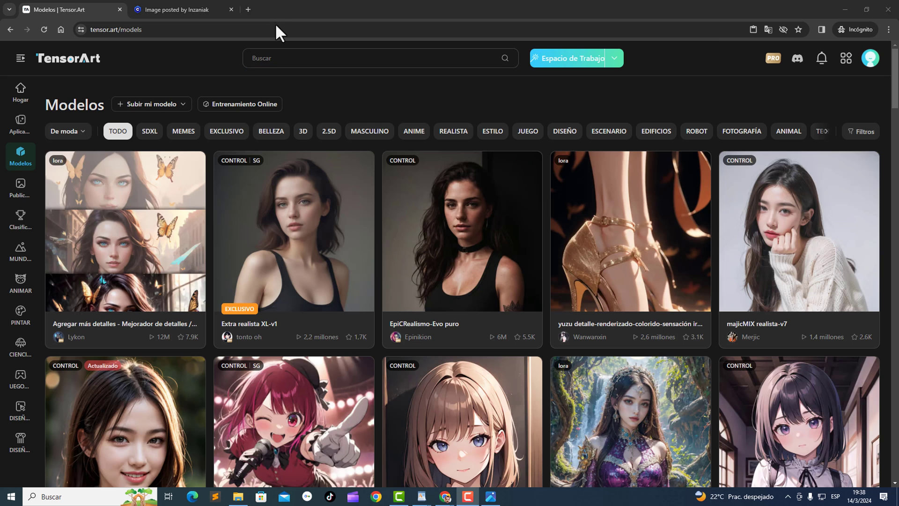
Step: Open the community posts page and browse its tag categories and published images
click(20, 187)
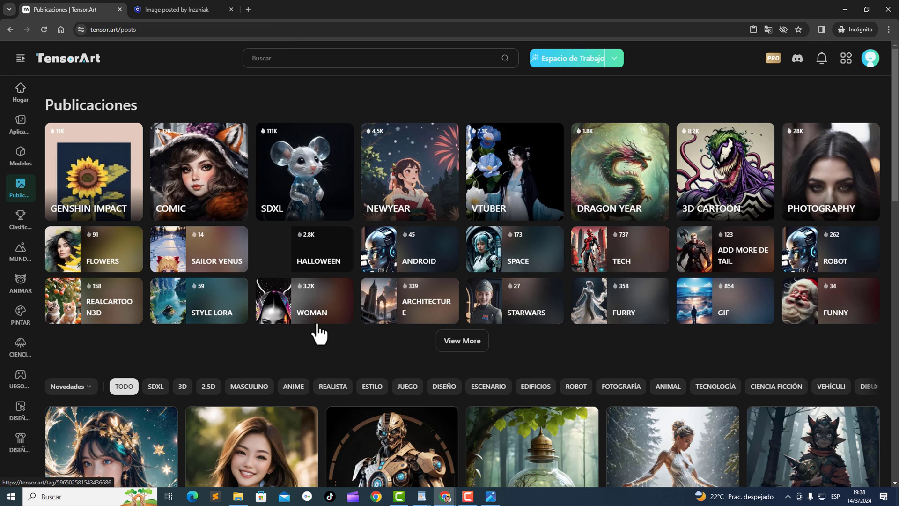
scroll(318, 333, down, 3)
scroll(320, 333, down, 1)
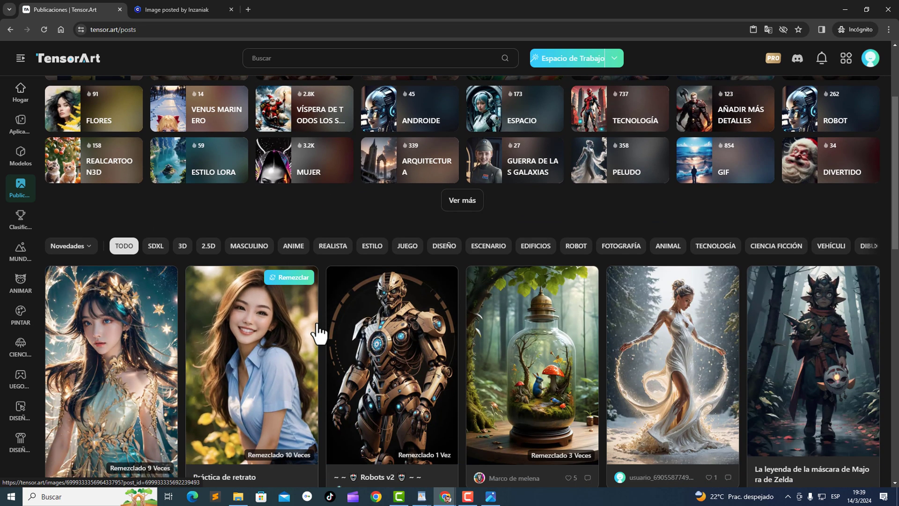
scroll(318, 333, down, 2)
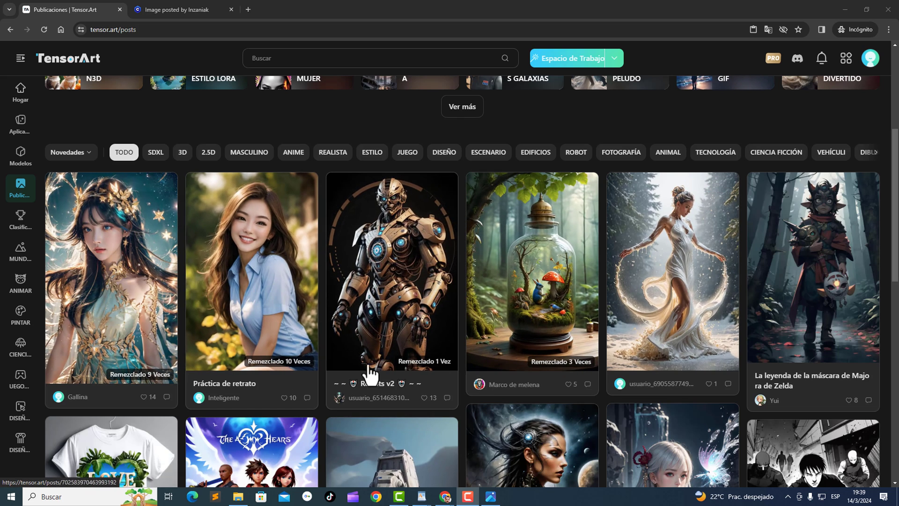
Step: Open the ranking page and look through the list of top models
click(23, 224)
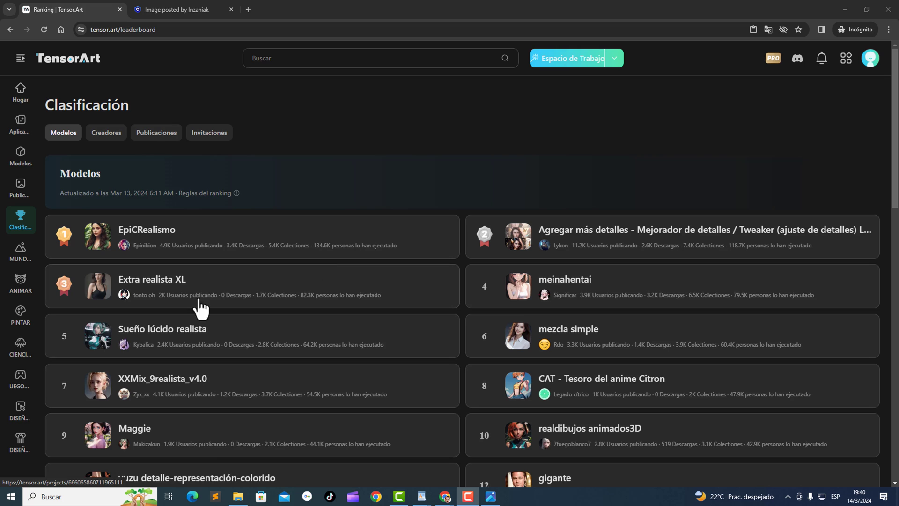
scroll(156, 303, down, 4)
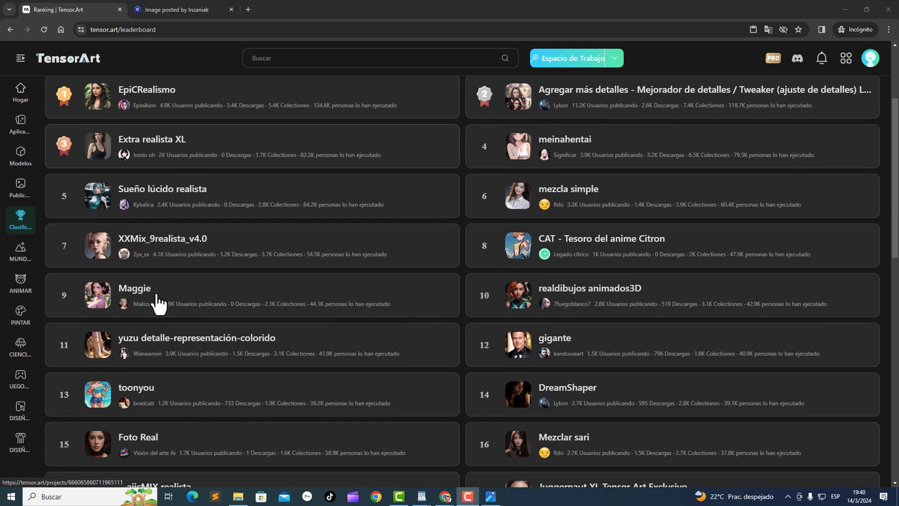
scroll(239, 280, up, 6)
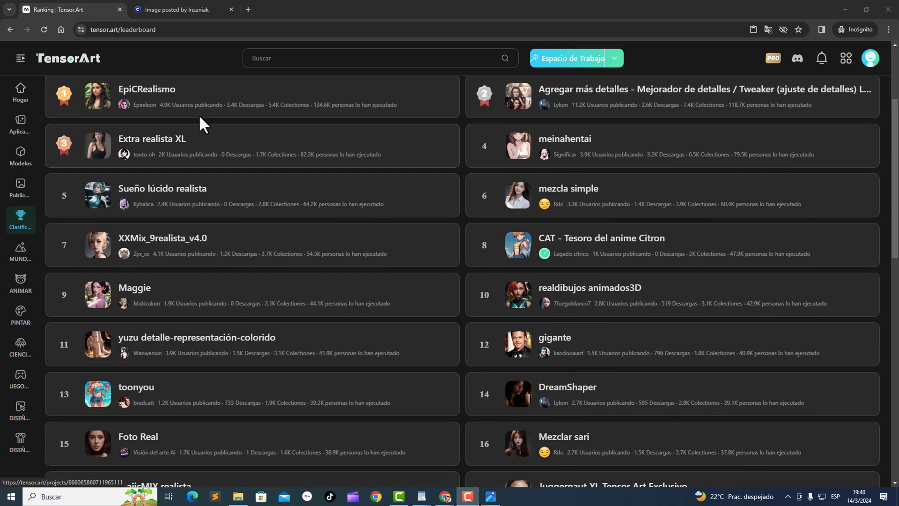